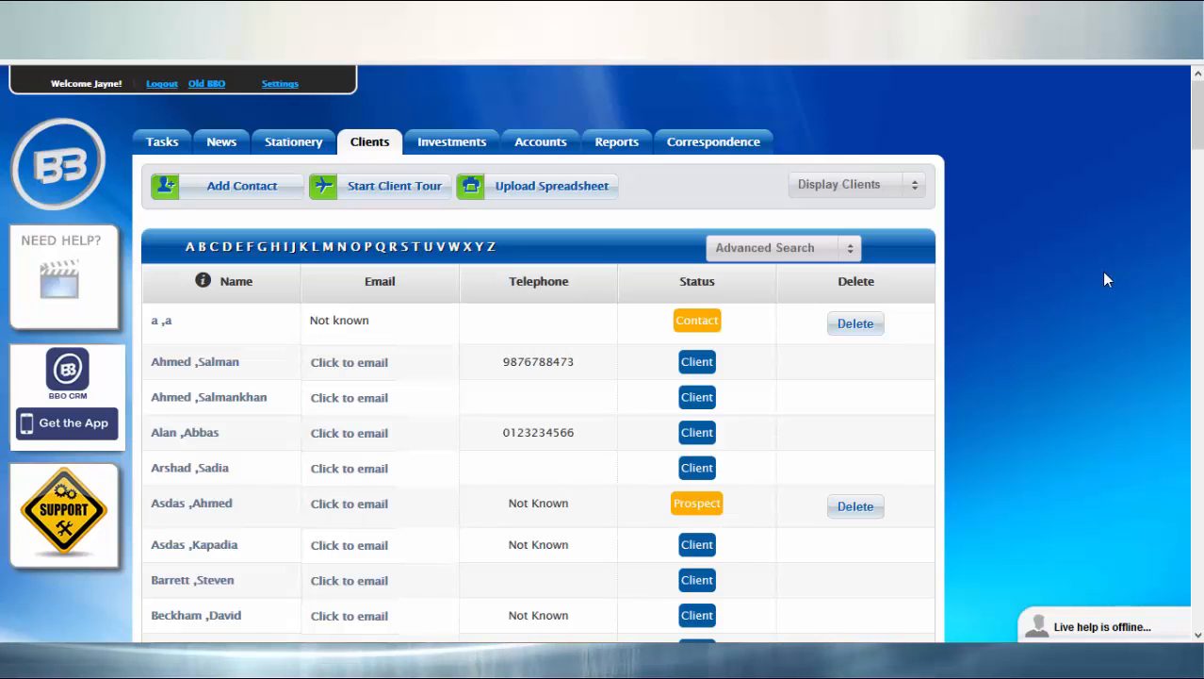
Bring up the 'Please enter the clients surname' search prompt with F2.
key(F2)
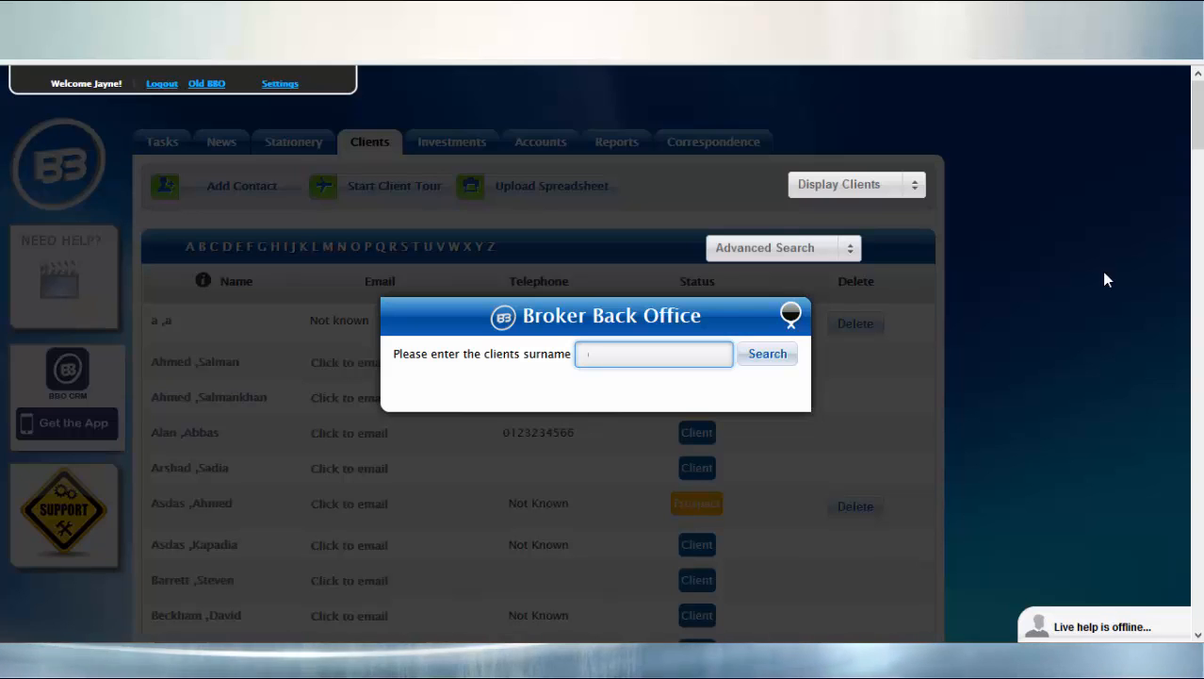
Search surnames starting 'pr' via the suggestion, leaving one Prospect and one Client.
text(pr)
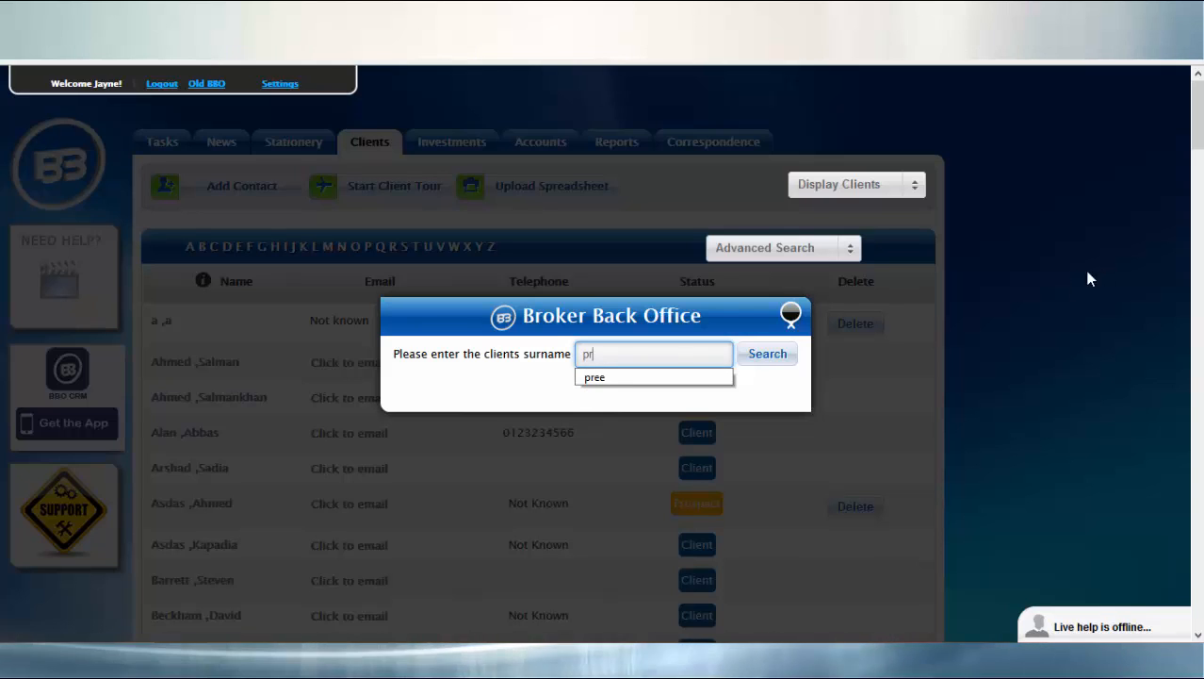
click(693, 377)
click(766, 355)
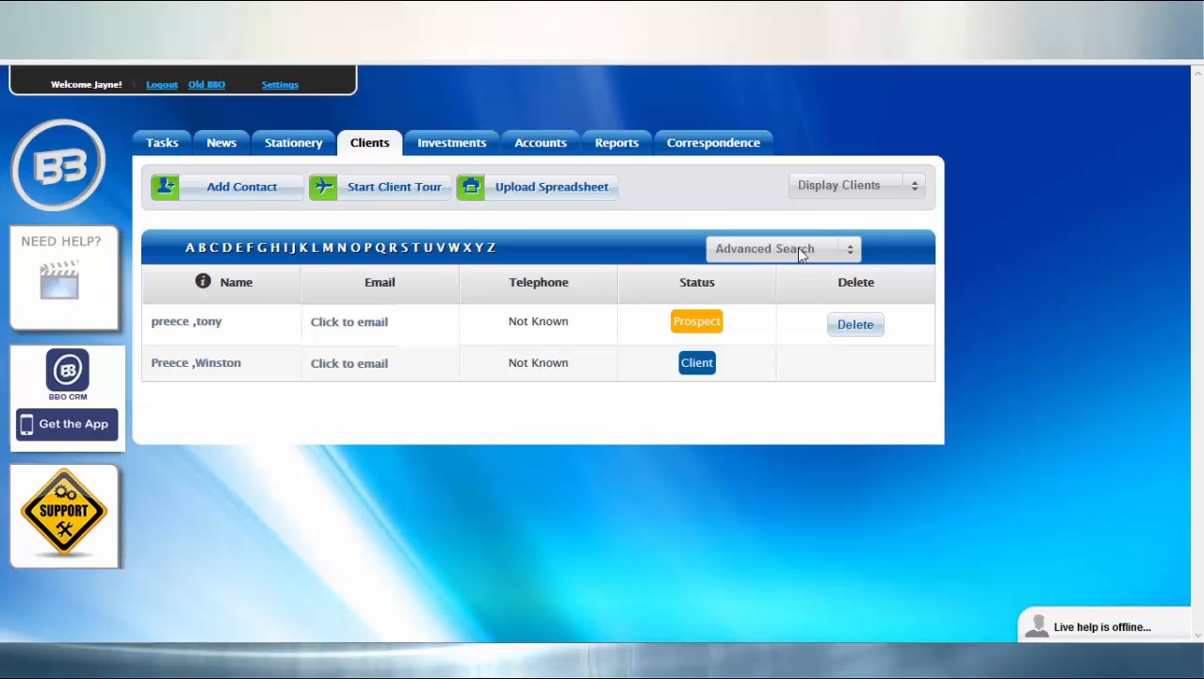
Show the Advanced Search options, then open the second client's Client Info record.
click(850, 254)
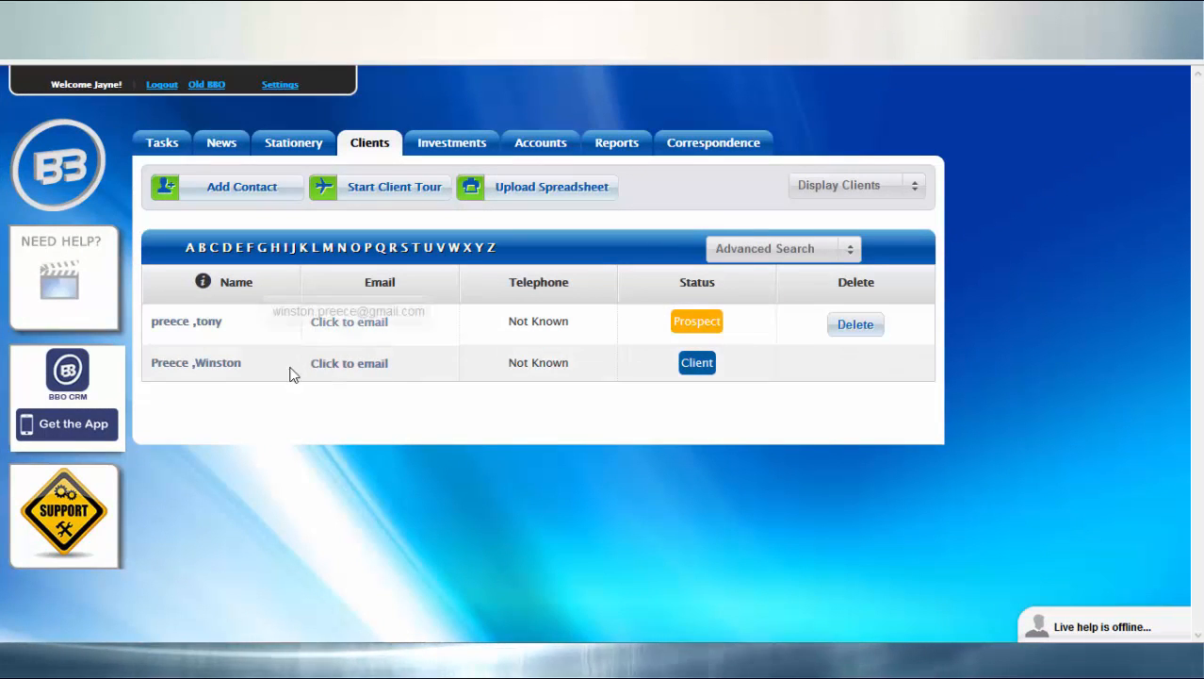
click(237, 370)
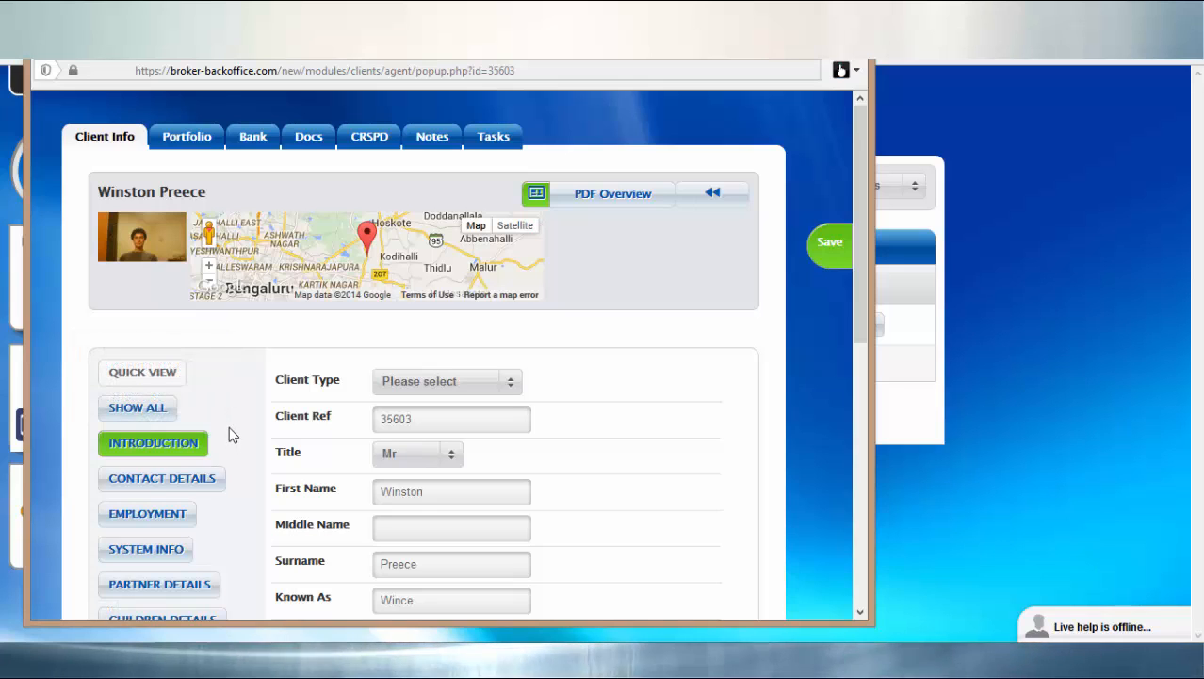
mouse_move(178, 374)
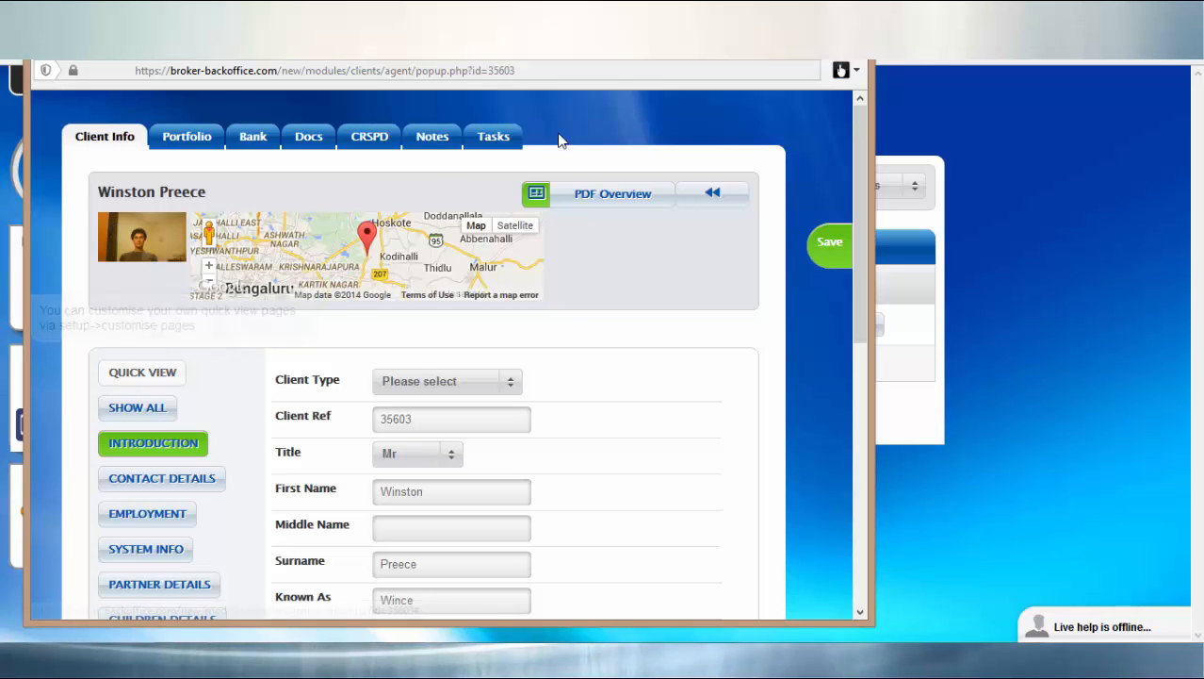
Close the client record and set Quick View to YES under Settings > Customise pages.
click(841, 70)
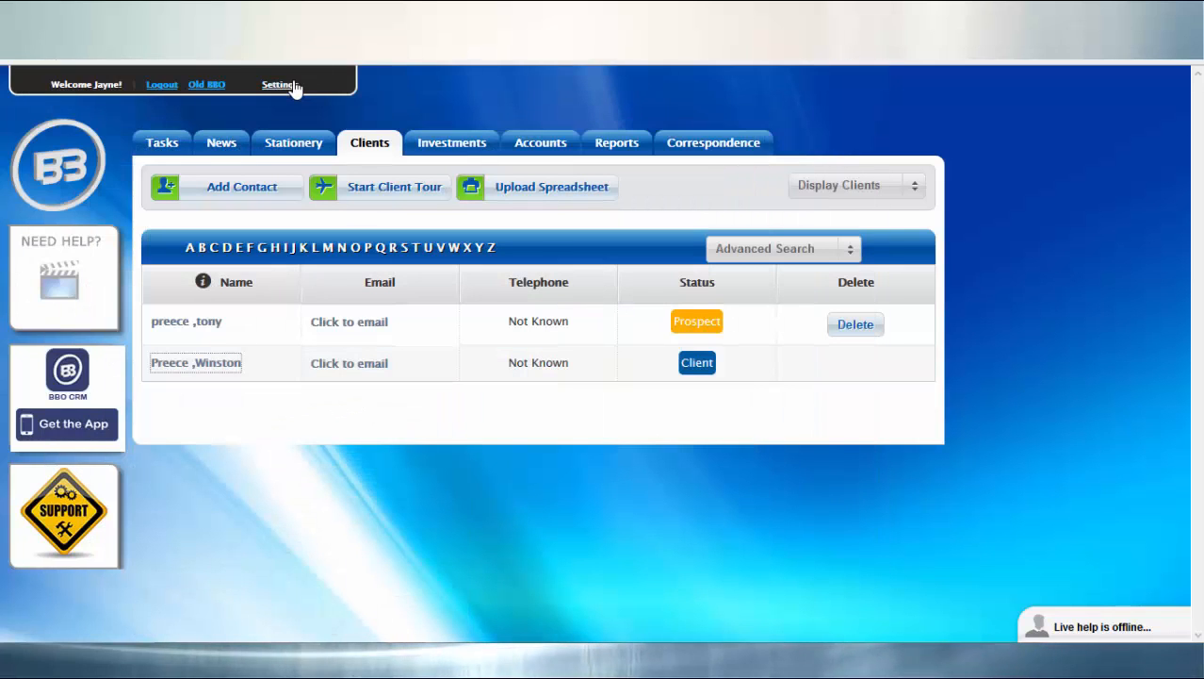
click(278, 85)
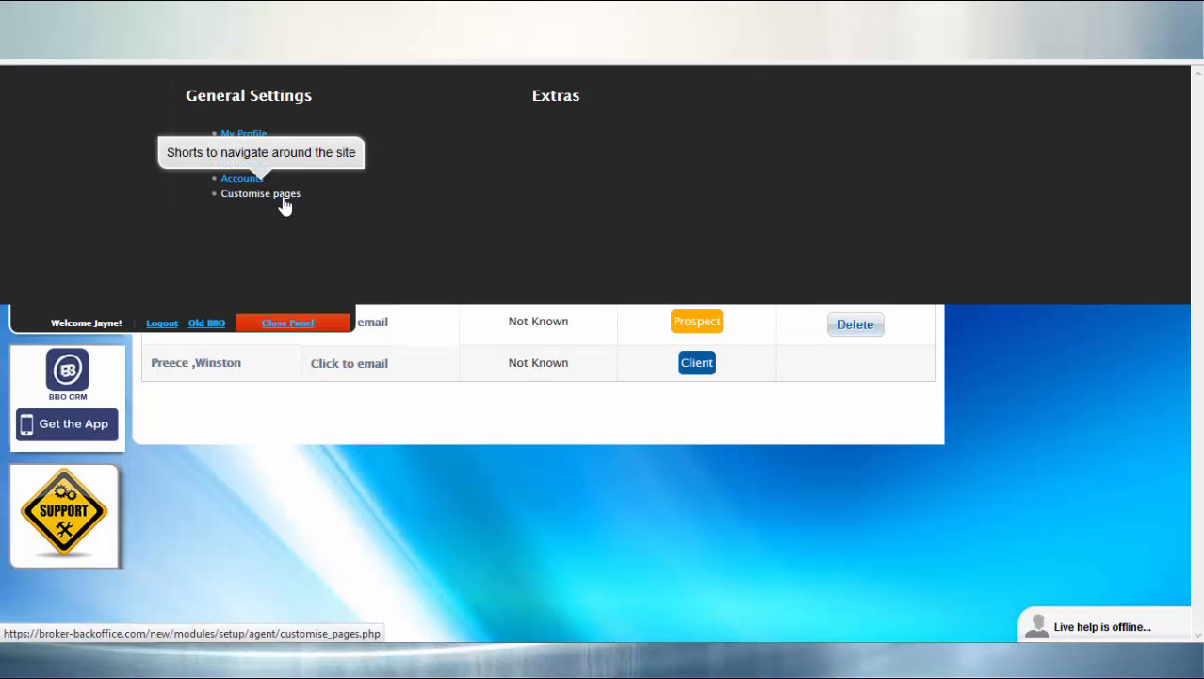
click(287, 198)
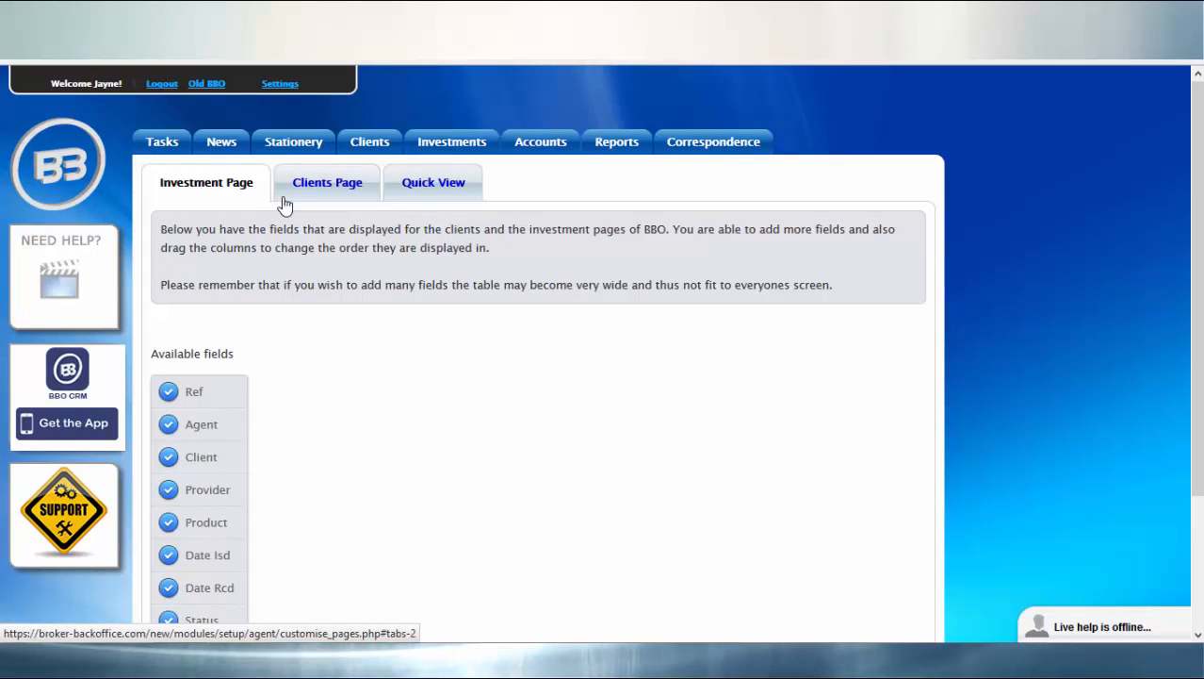
click(434, 187)
click(645, 239)
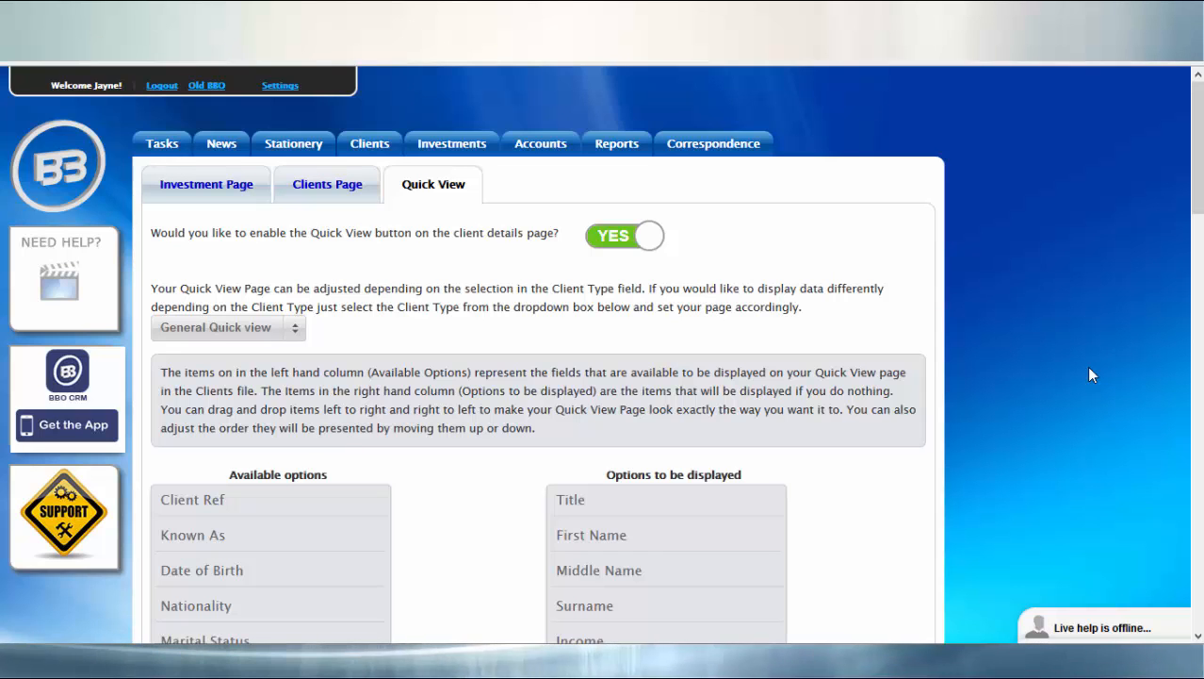
Add Notes to the displayed Quick View fields, remove Income, and move Address below Surname.
drag(1198, 172, 1152, 248)
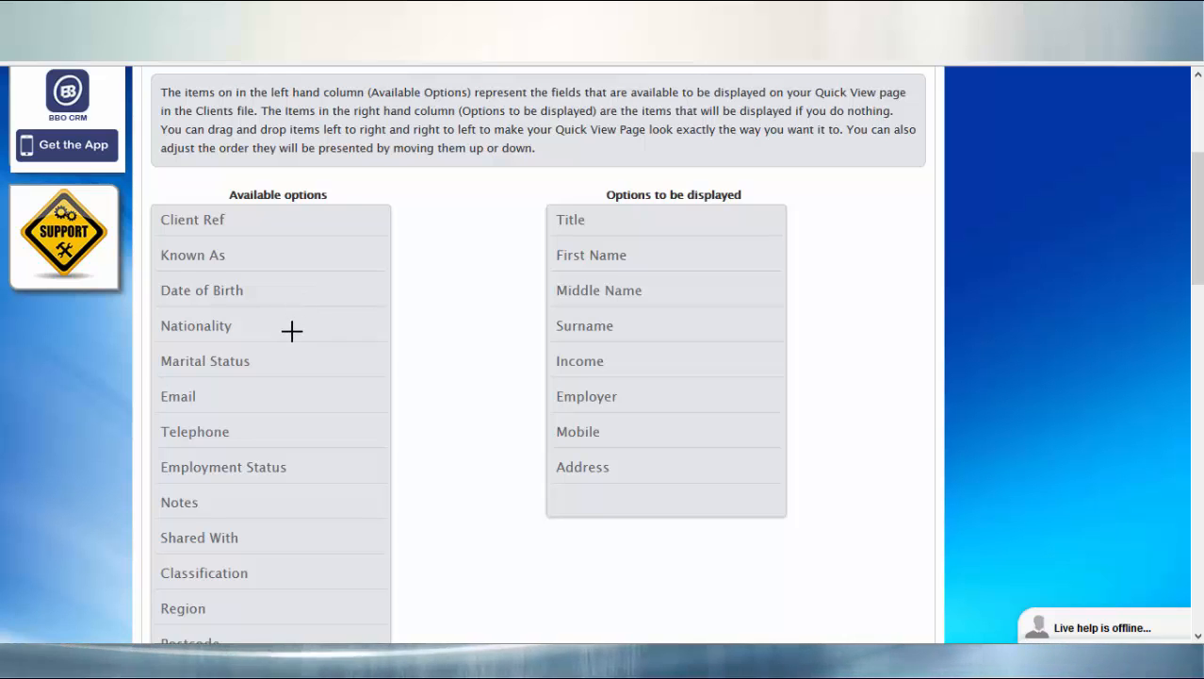
drag(237, 506, 657, 206)
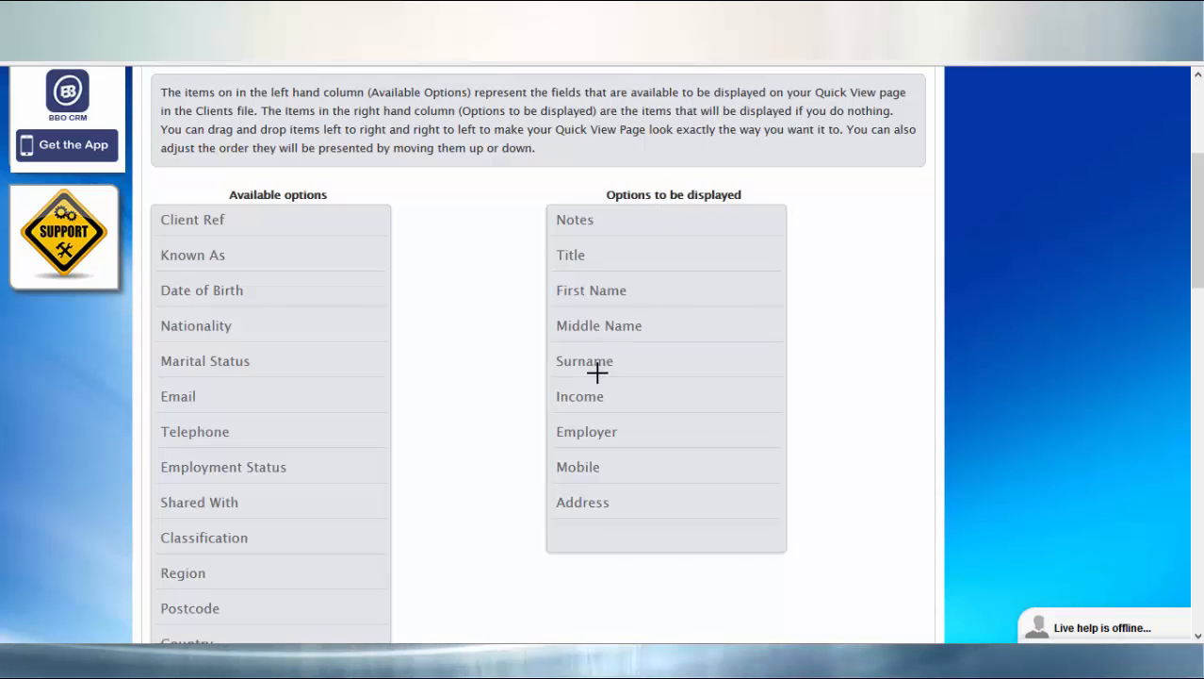
drag(589, 396, 208, 377)
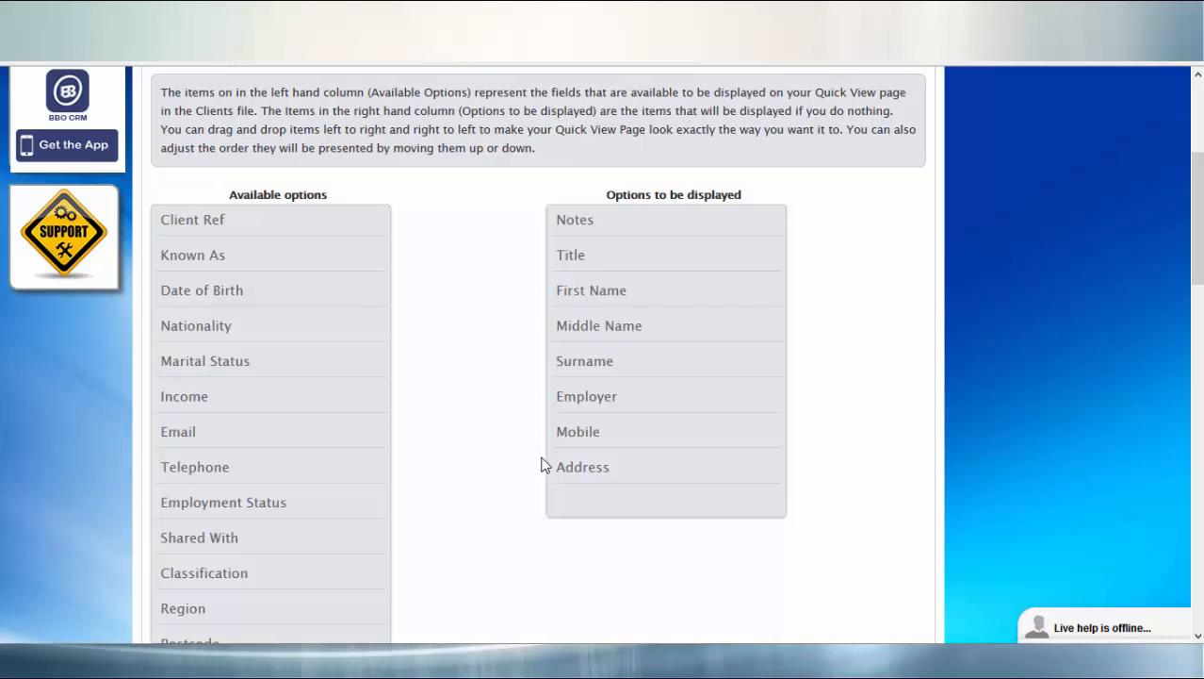
drag(573, 462, 573, 372)
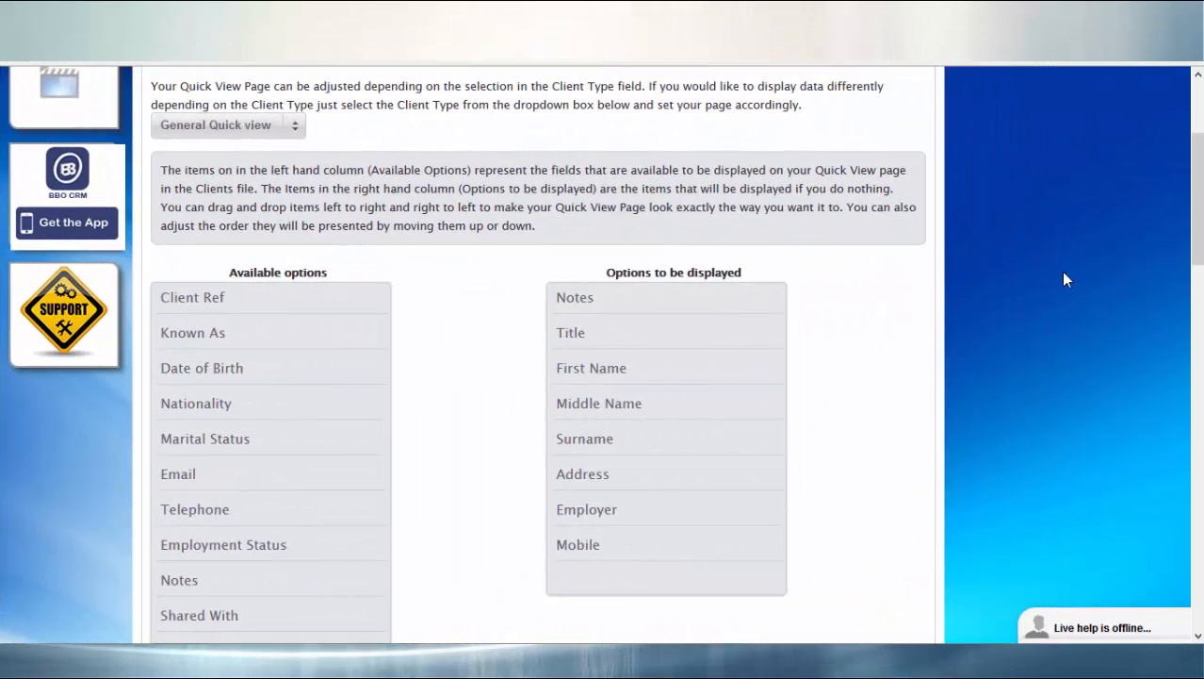
Re-run the surname search and open the second client to confirm Quick View starts with Notes.
key(ctrl+q)
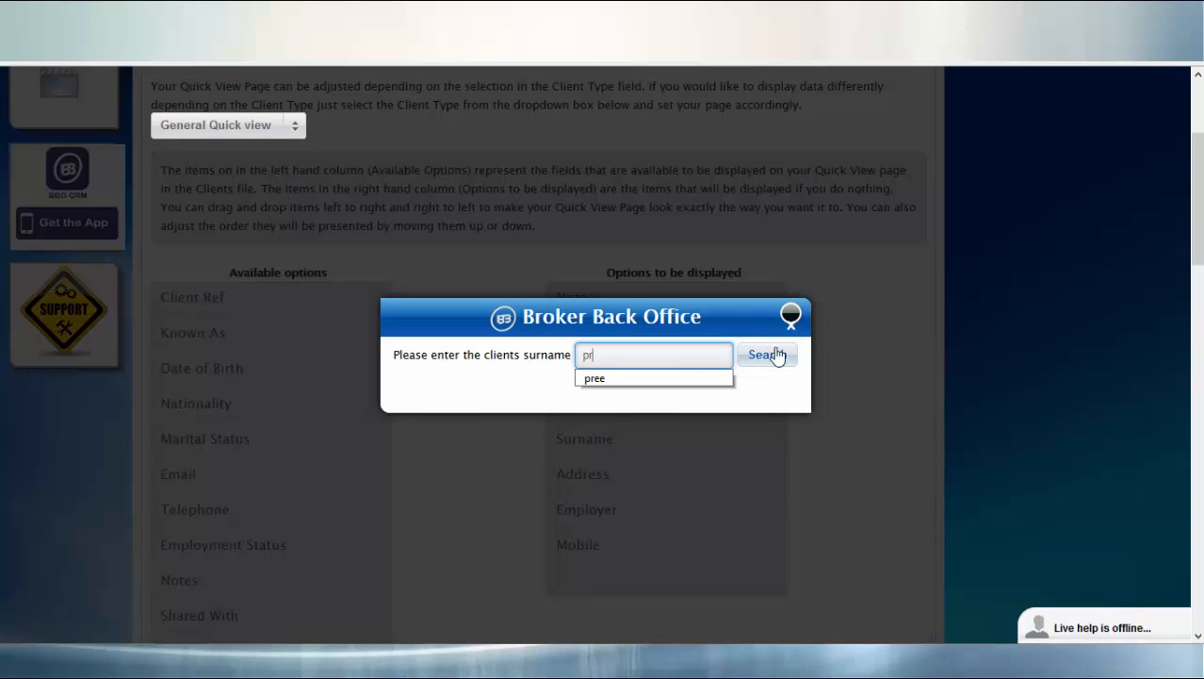
click(672, 378)
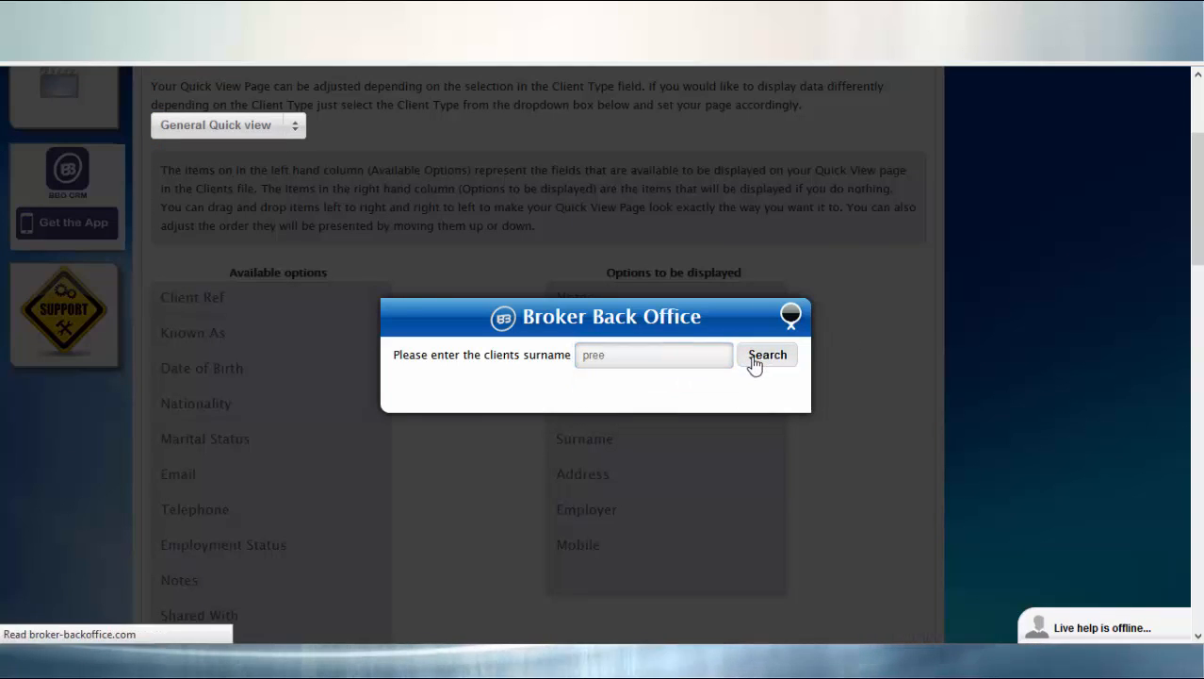
click(755, 365)
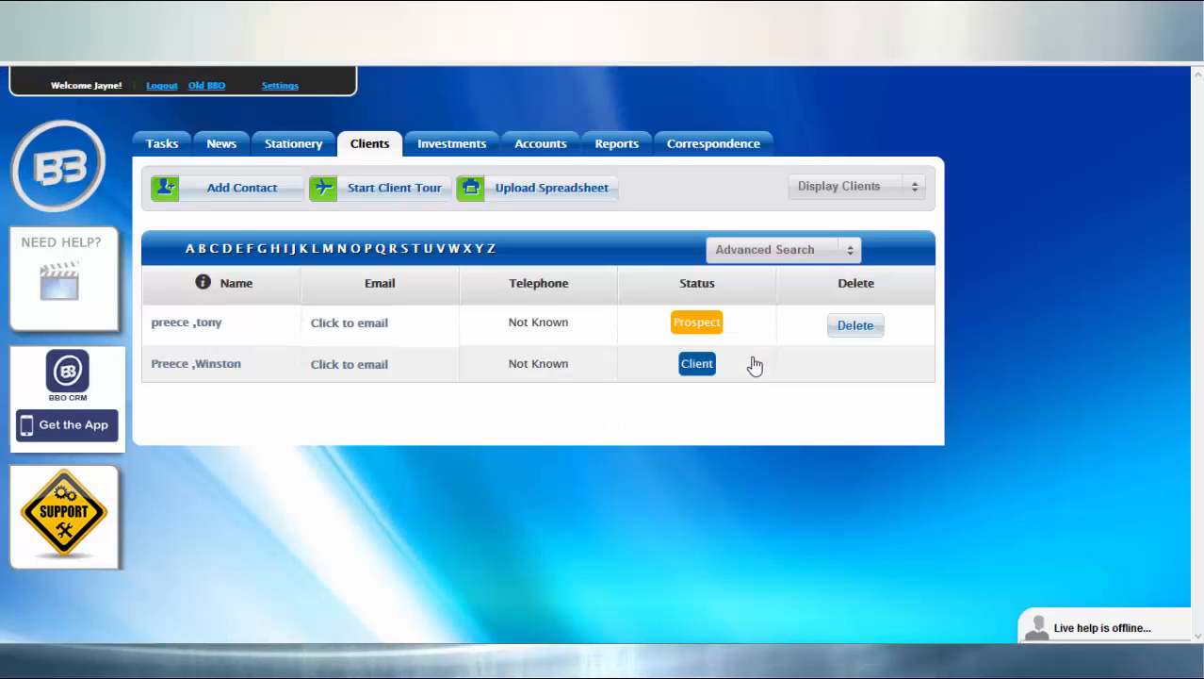
click(233, 364)
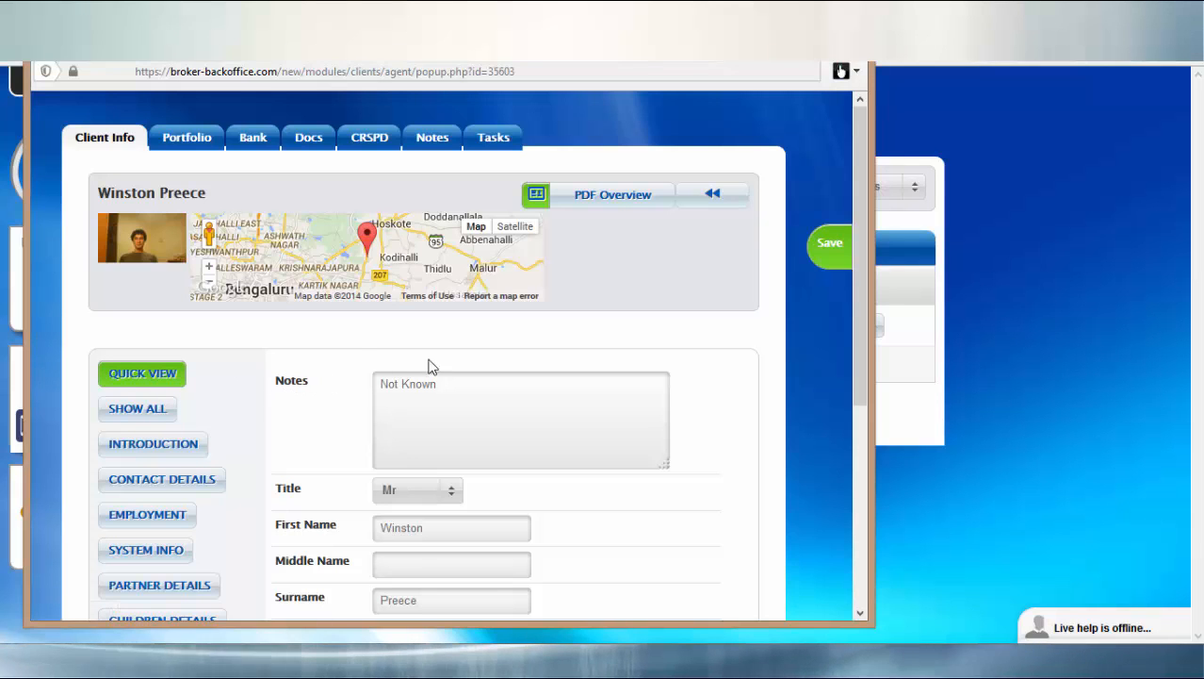
drag(854, 163, 845, 339)
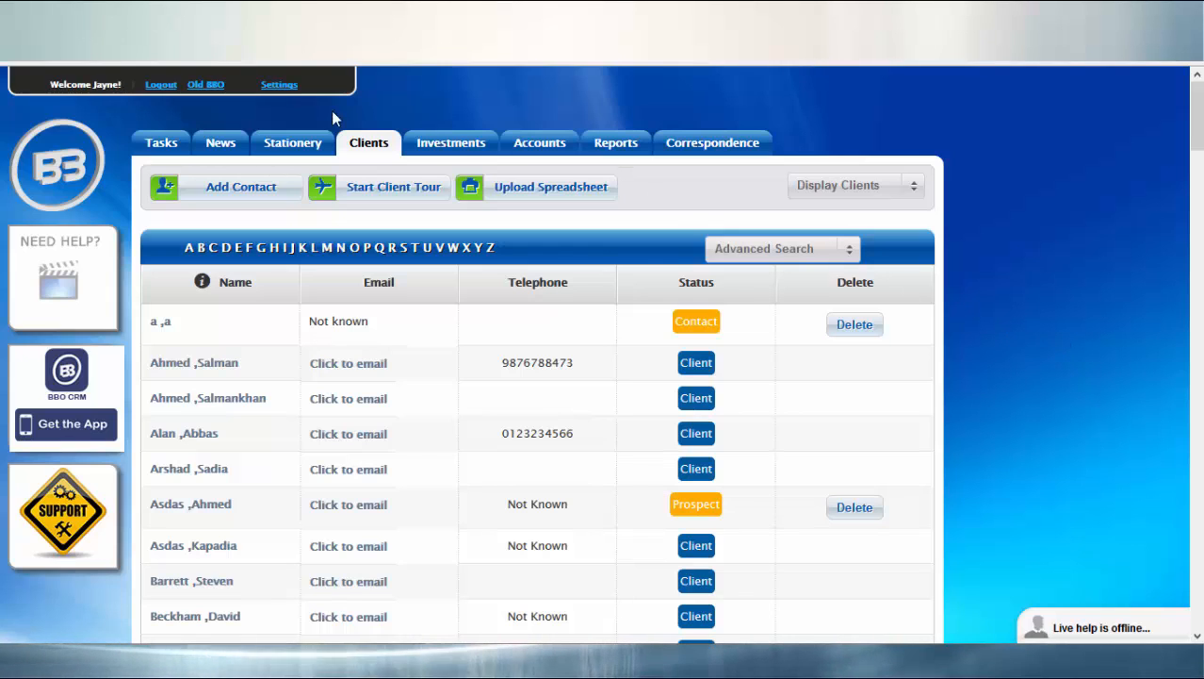
Show the Clients Page column settings: Name, Email, Telephone and Status.
click(279, 85)
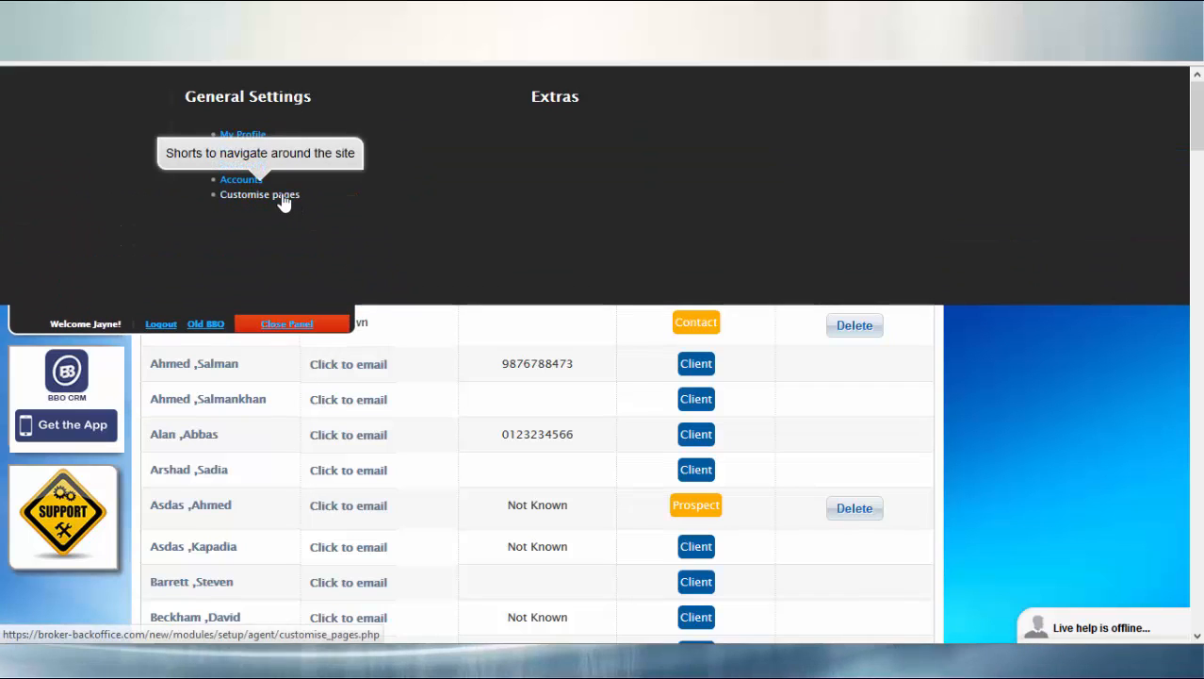
click(282, 195)
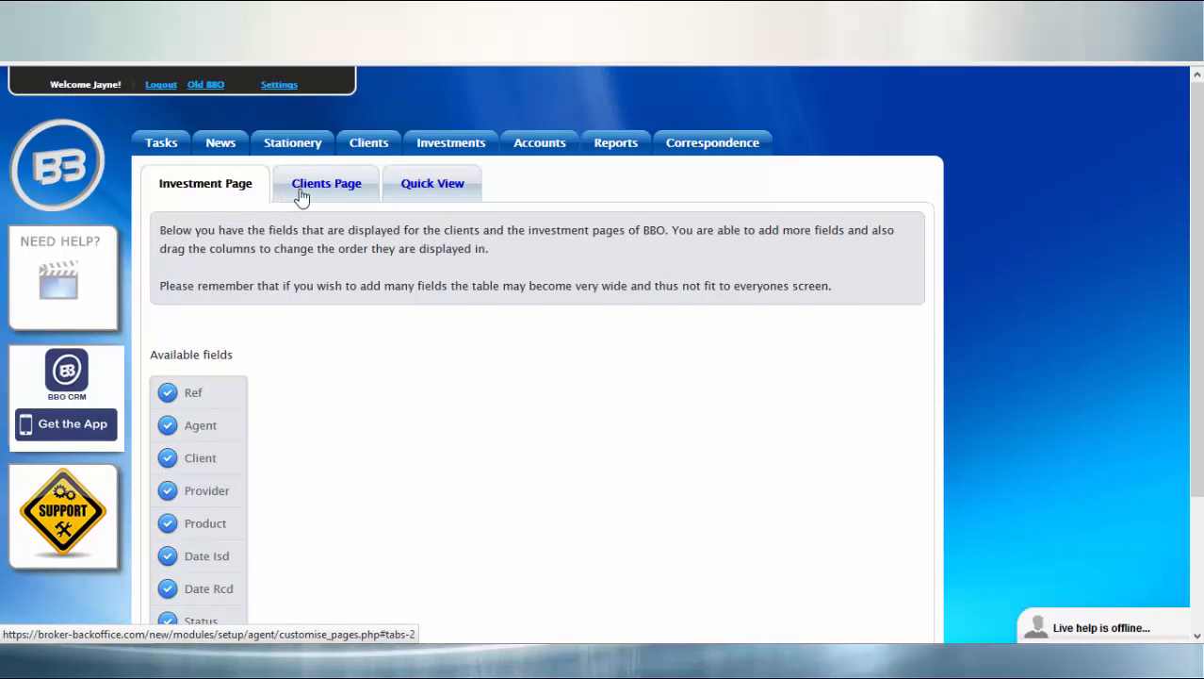
click(341, 187)
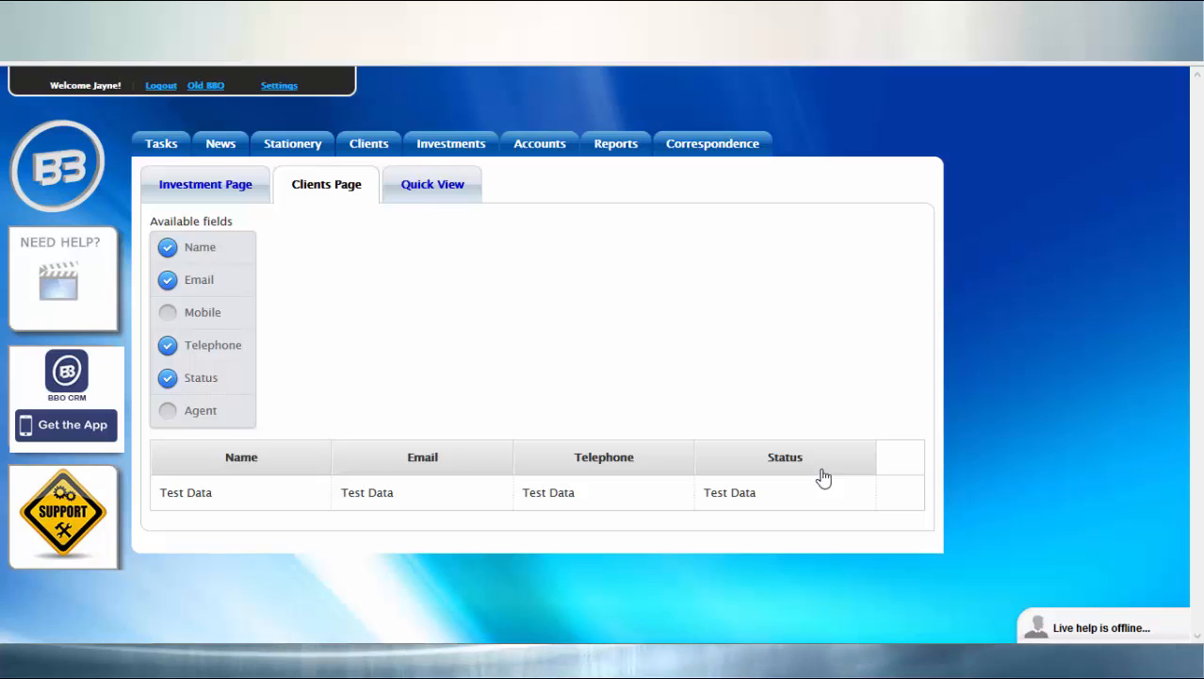
Enable the Mobile column and drag it to the end, after Status.
click(213, 314)
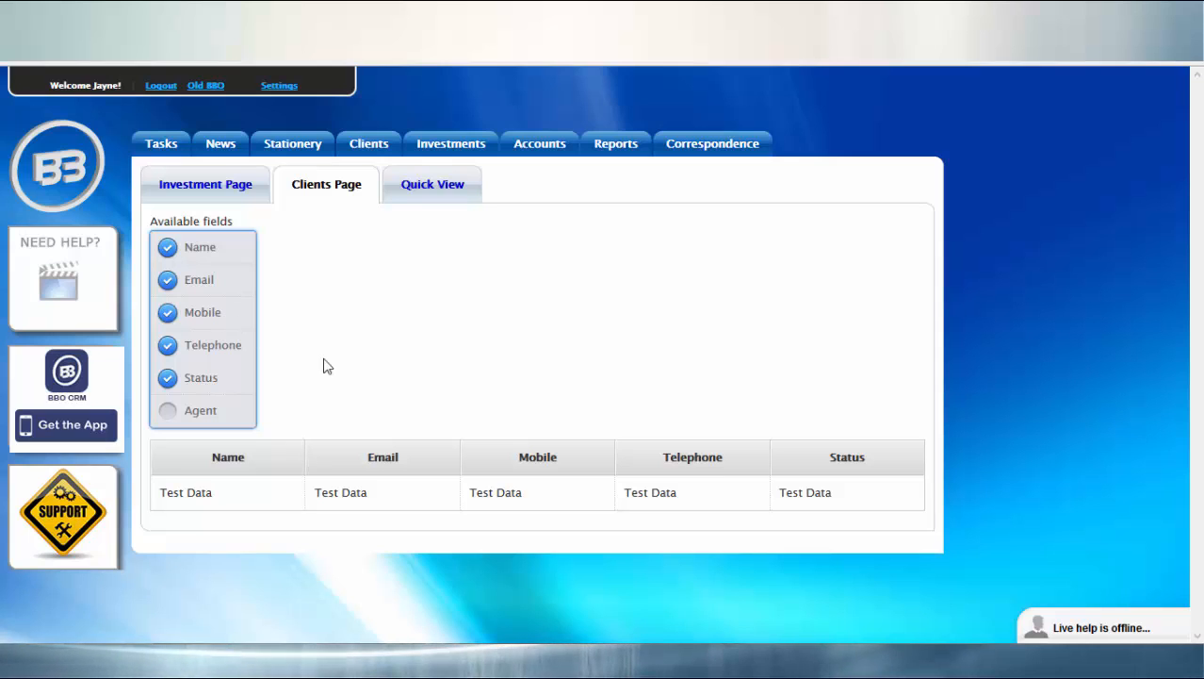
drag(503, 456, 882, 508)
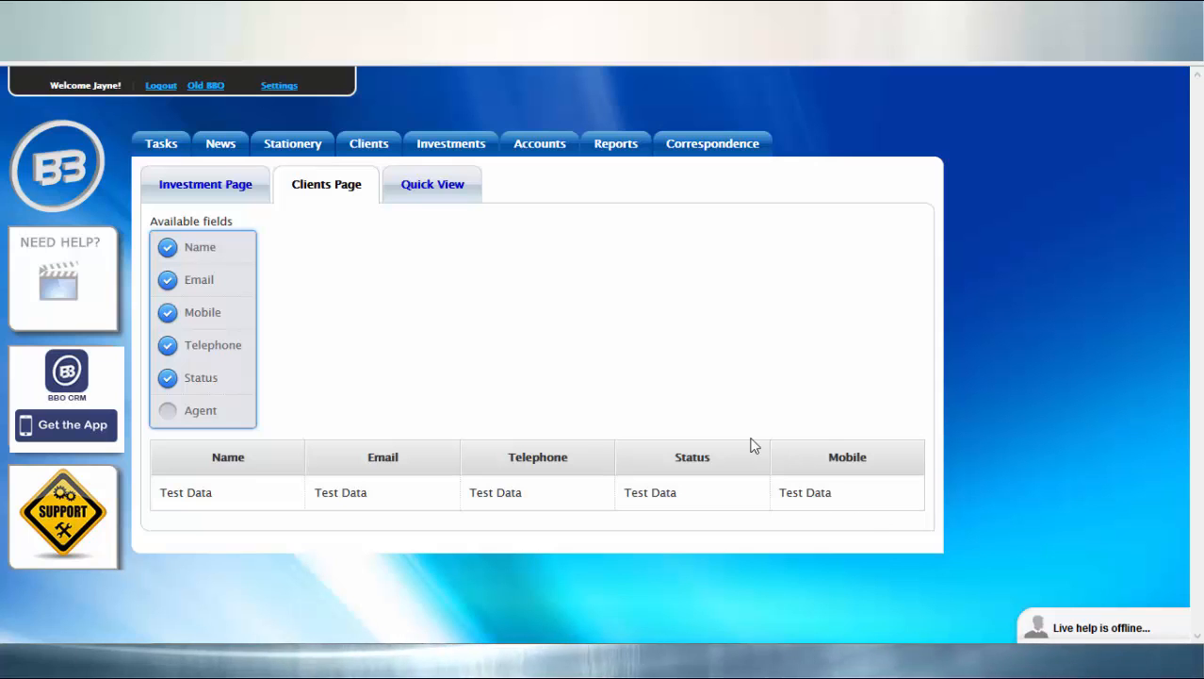
Return to the client list and open a client's record, its Quick View beginning with Notes.
click(365, 143)
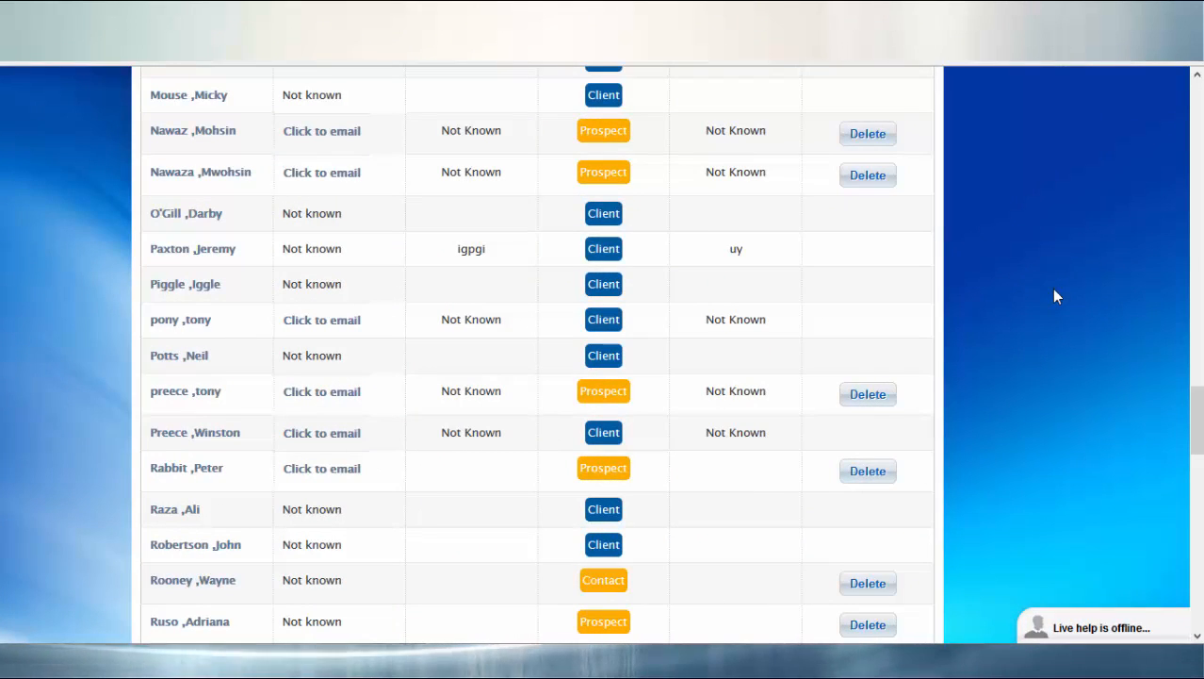
click(227, 435)
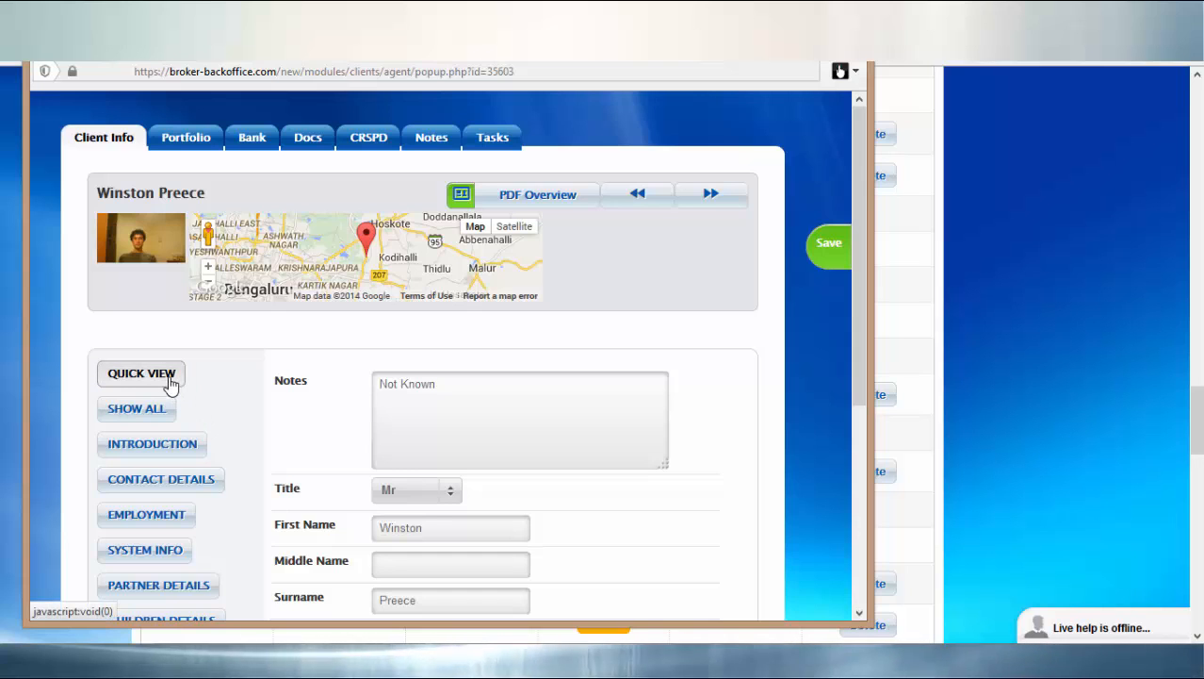
click(166, 411)
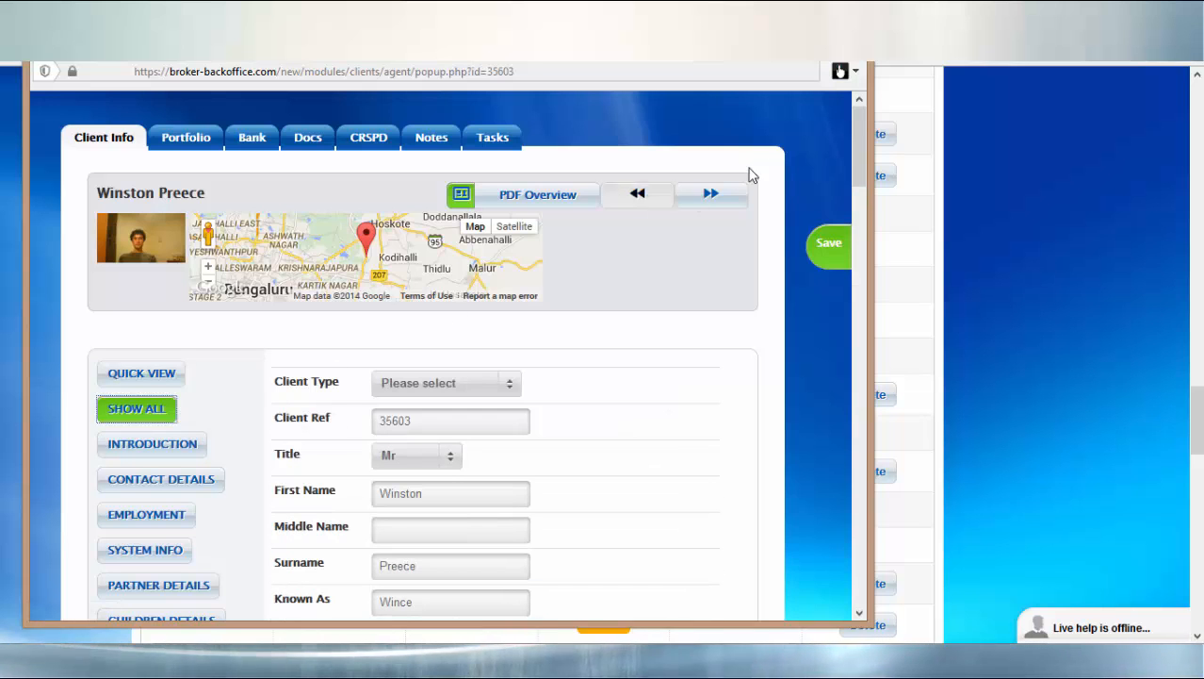
drag(860, 168, 854, 125)
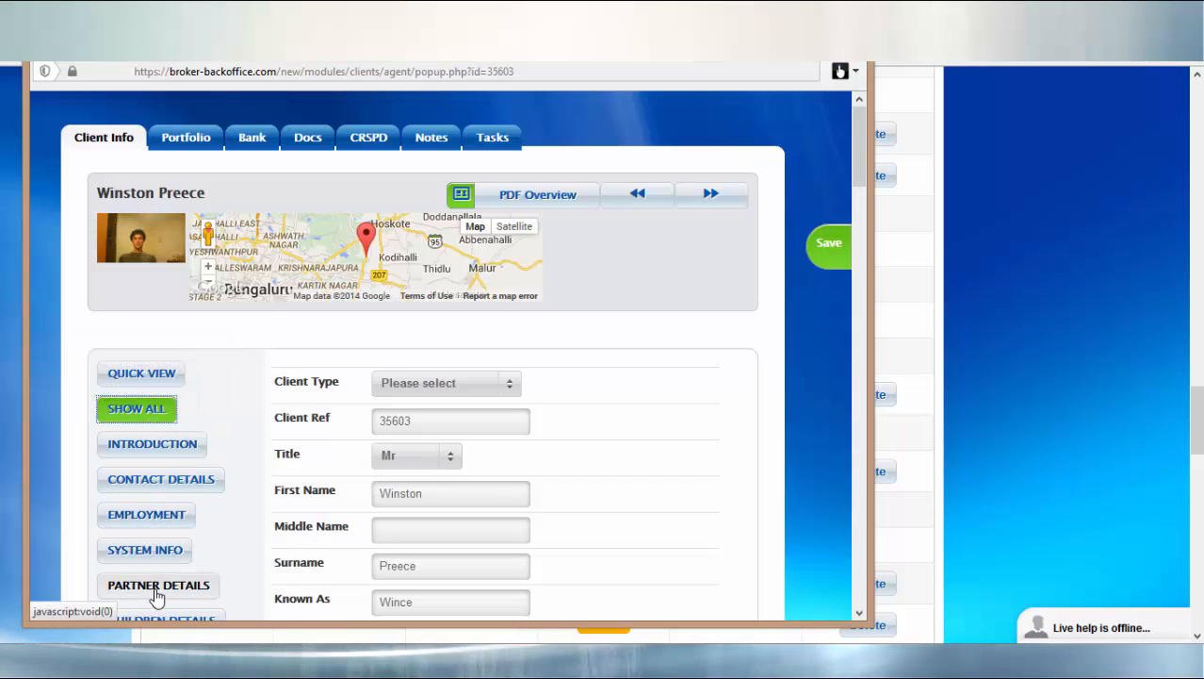
scroll(155, 598, down, 2)
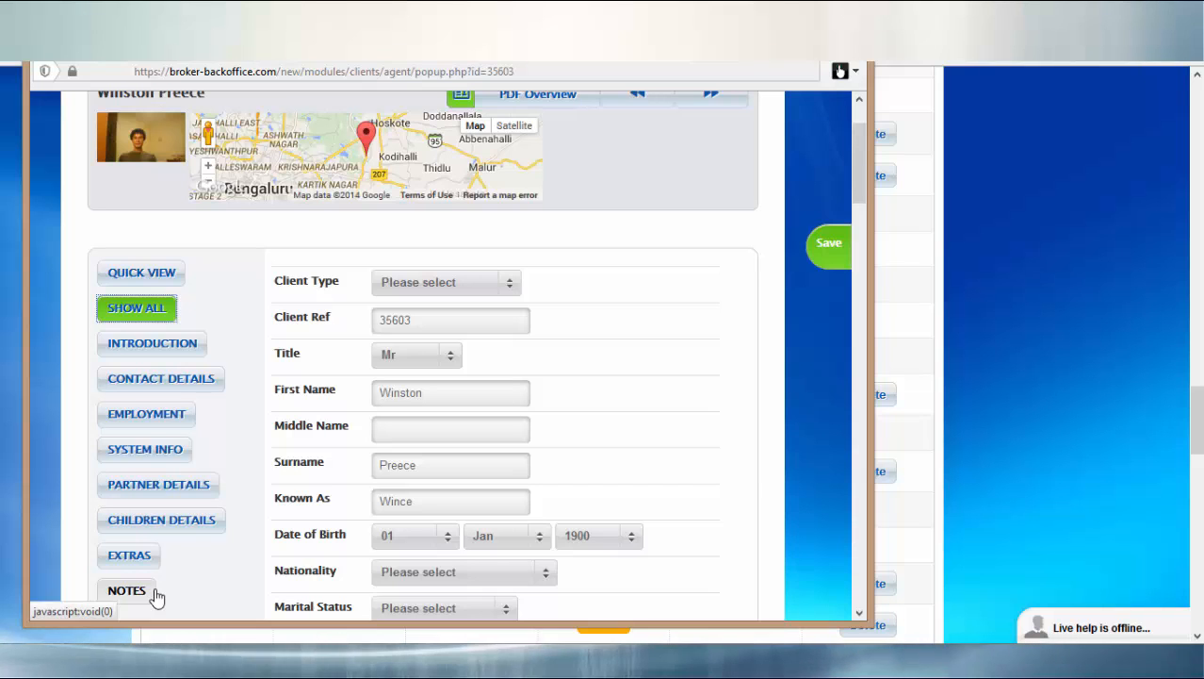
scroll(156, 597, up, 2)
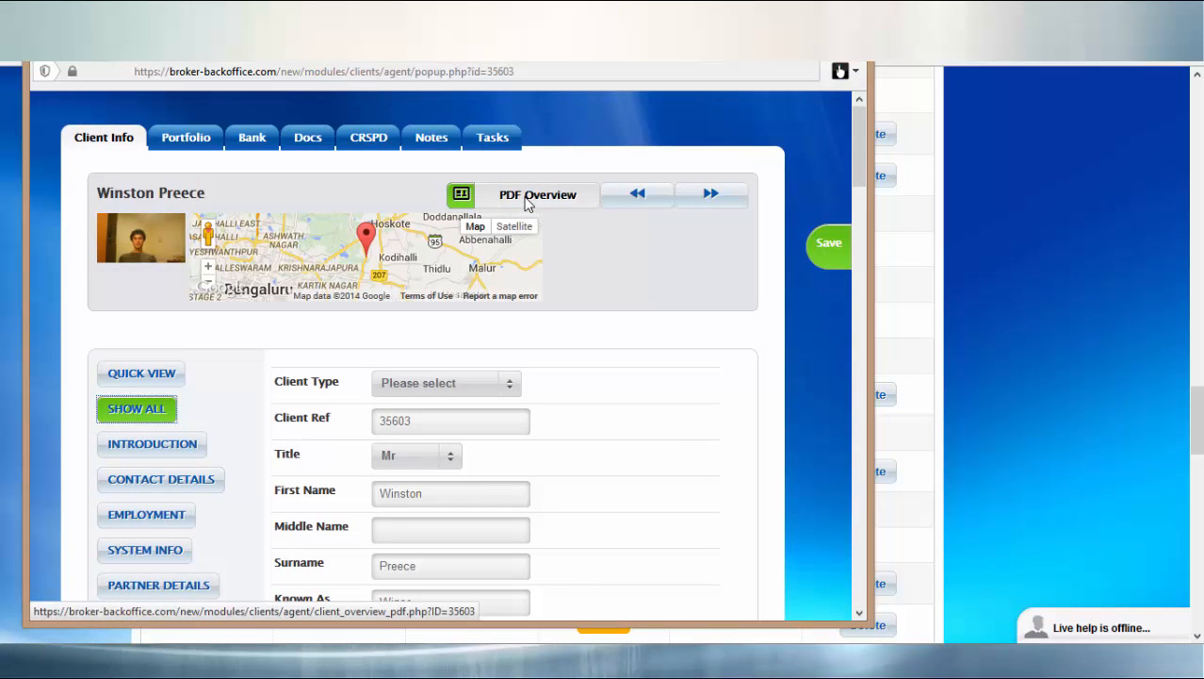
click(526, 198)
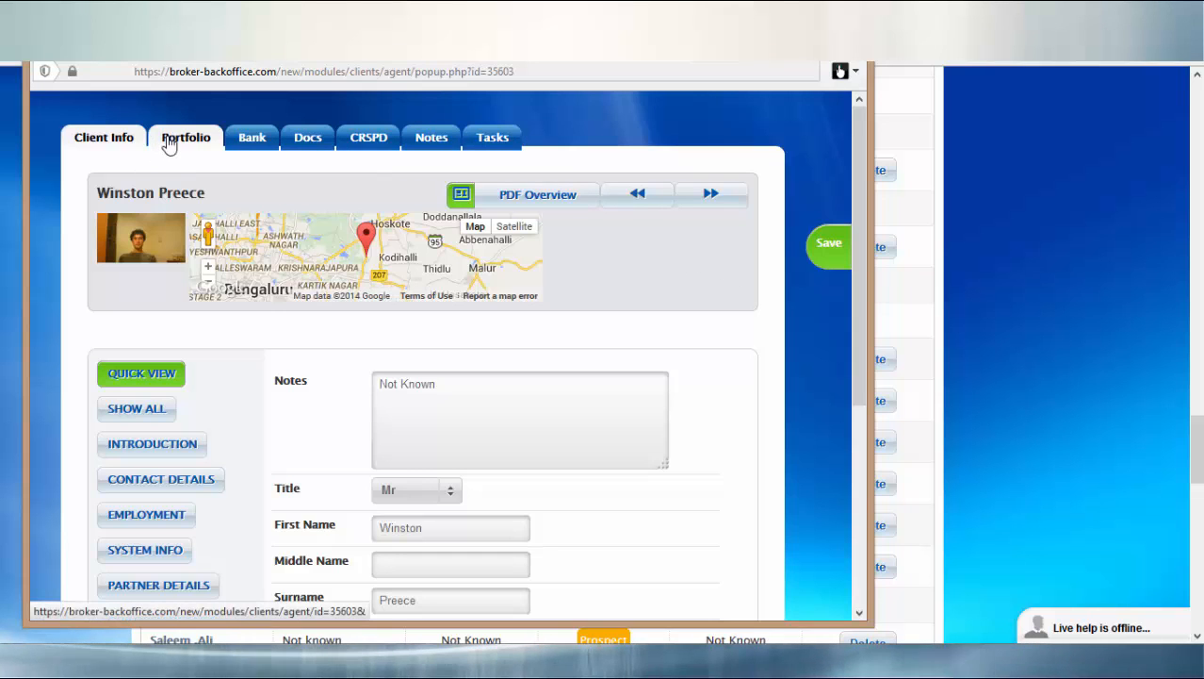
View the Portfolio tab's FPI investment, start Add Investment, then show the Lloyds Bank account.
click(168, 145)
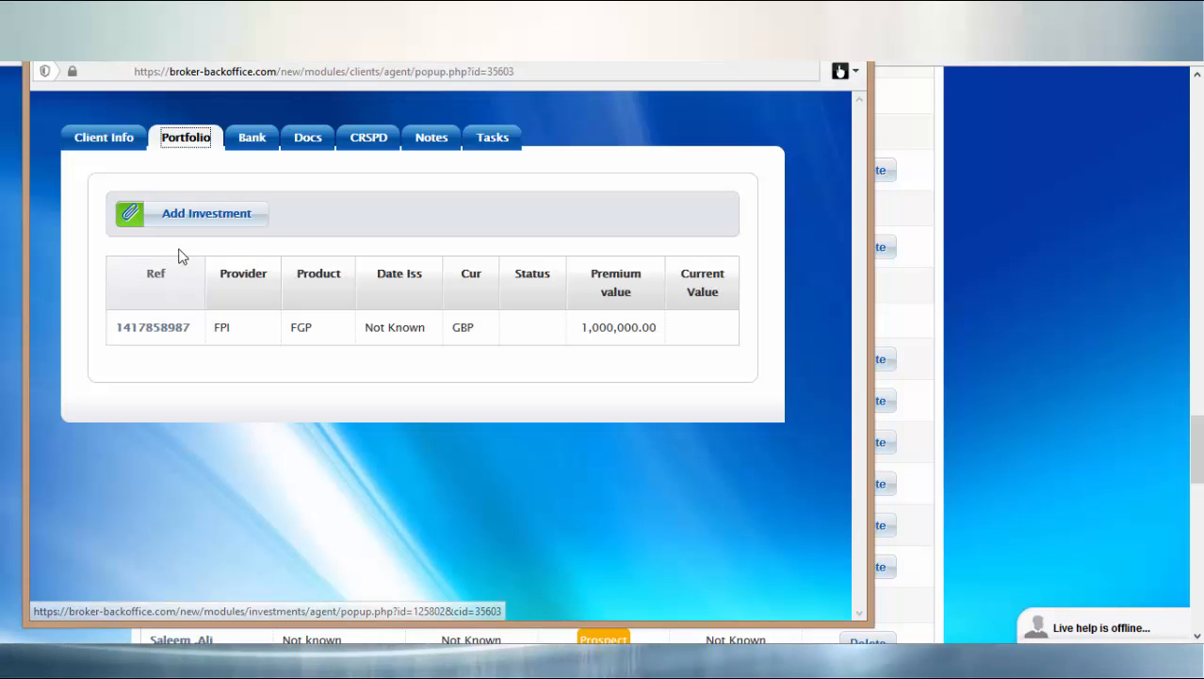
click(192, 222)
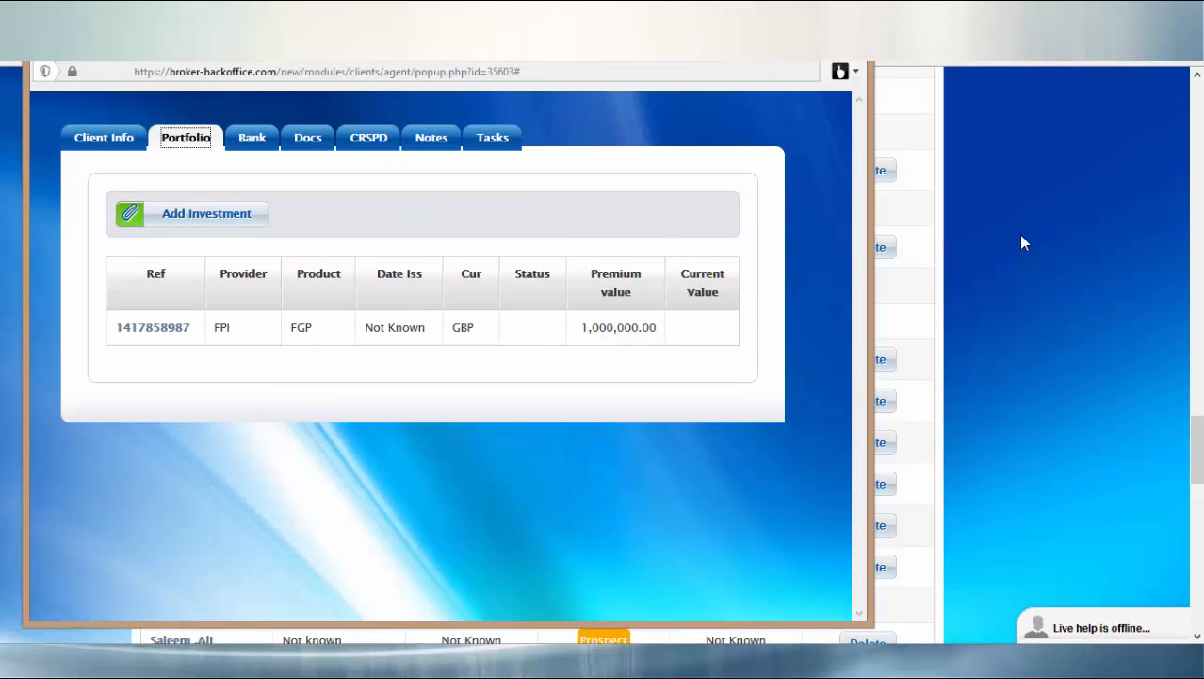
click(245, 140)
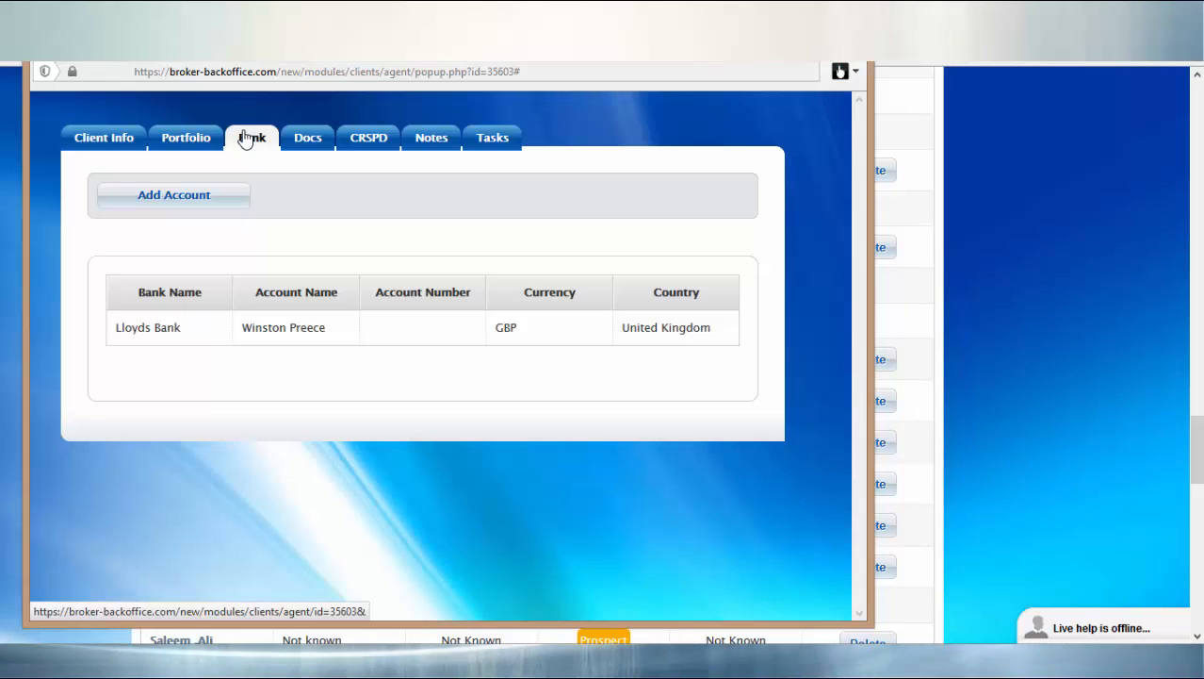
Begin a new bank account entry, then switch to the client's Docs tab listing two documents.
click(217, 198)
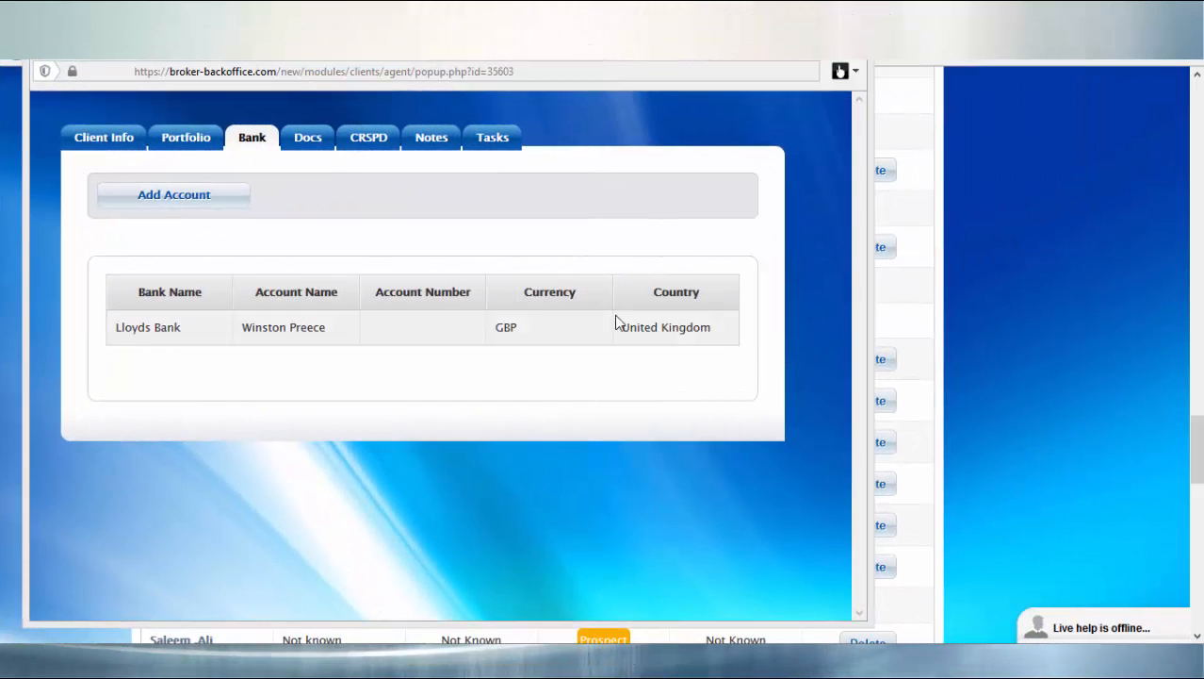
click(300, 138)
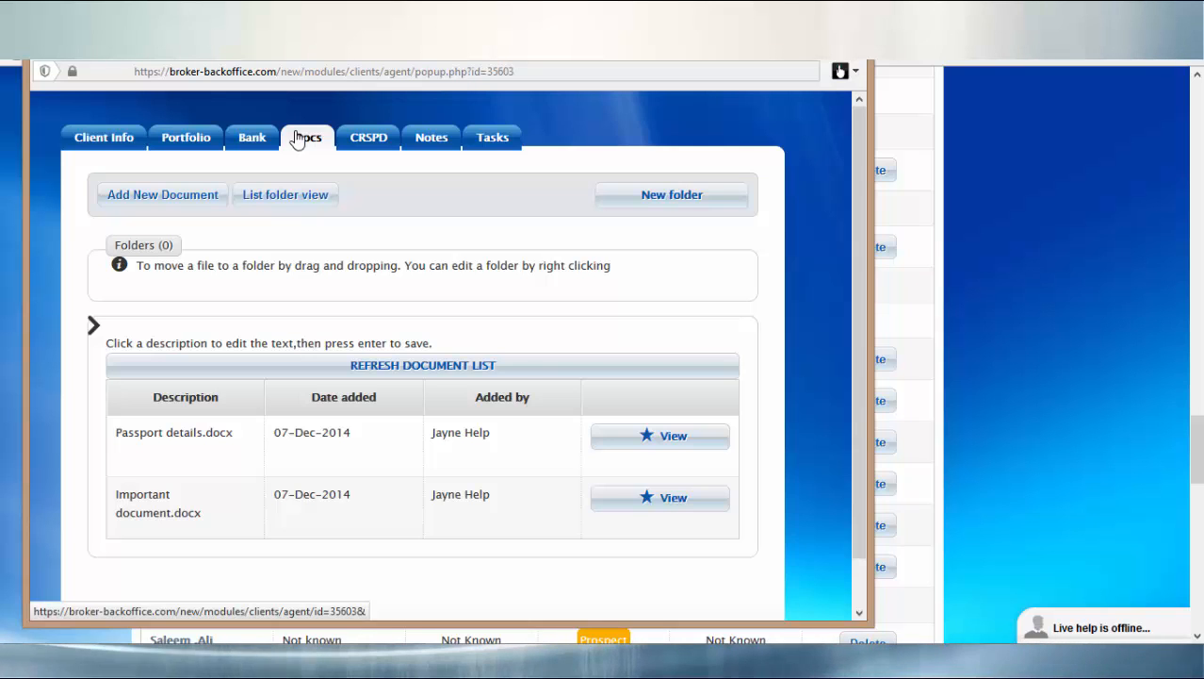
click(301, 137)
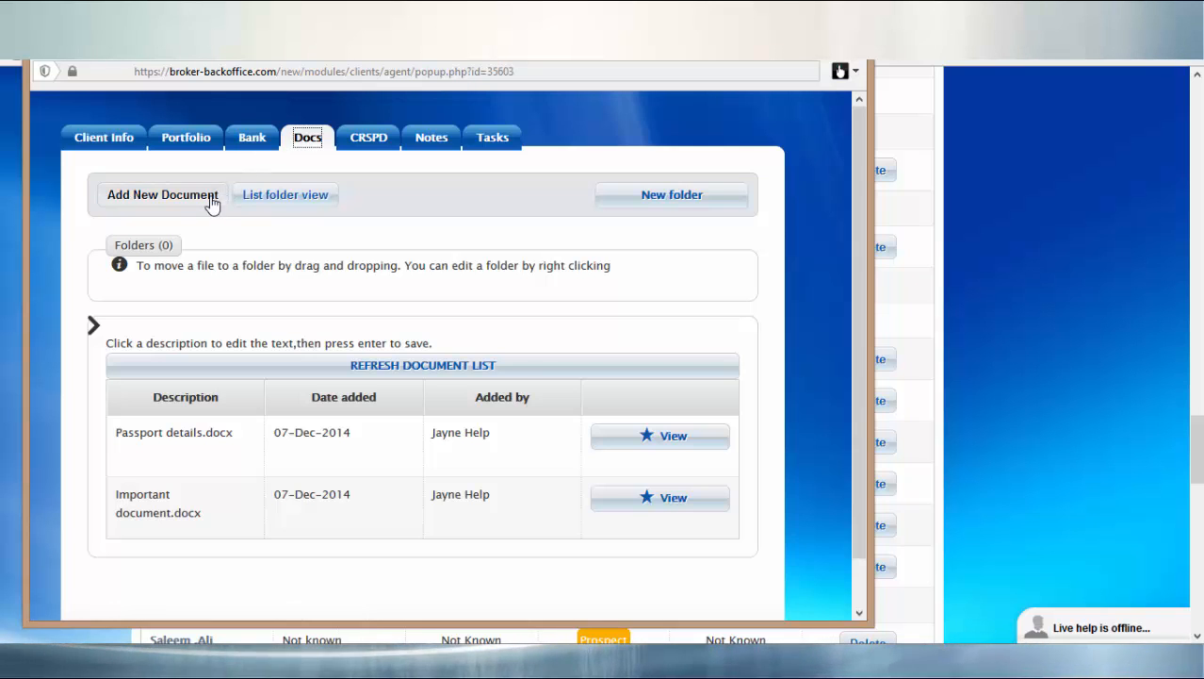
Upload Proof of address.docx as a new client document, then view the CRSPD correspondence templates.
click(211, 200)
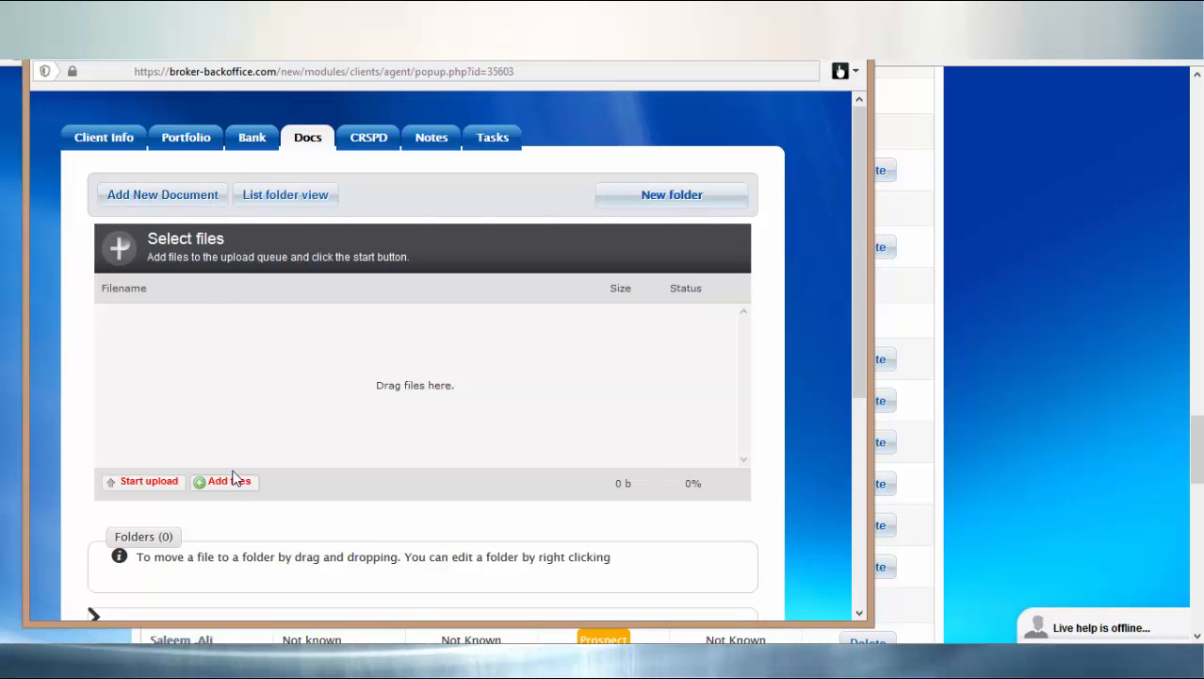
click(234, 485)
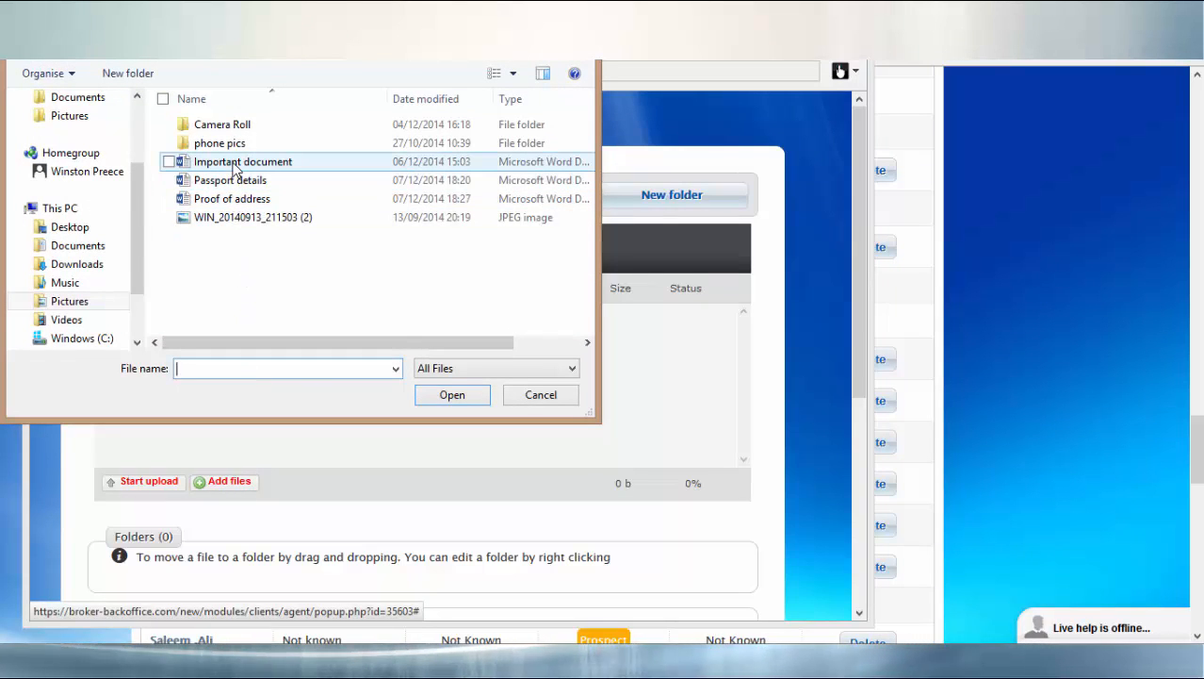
click(233, 200)
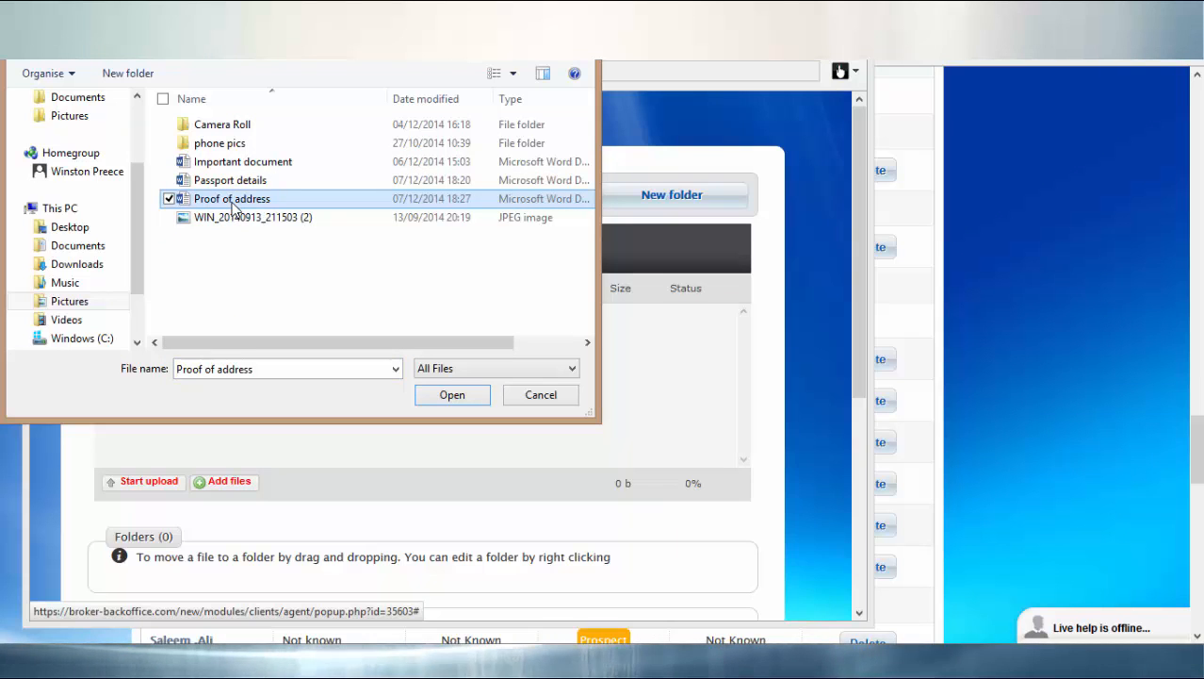
click(443, 395)
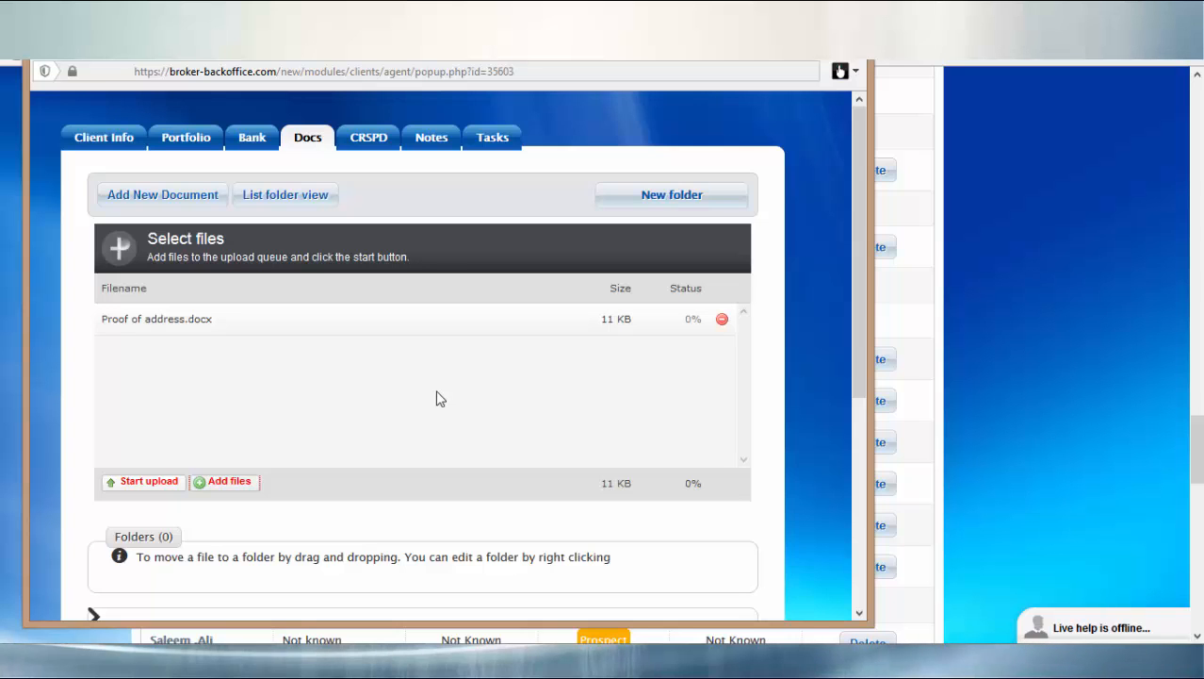
click(165, 483)
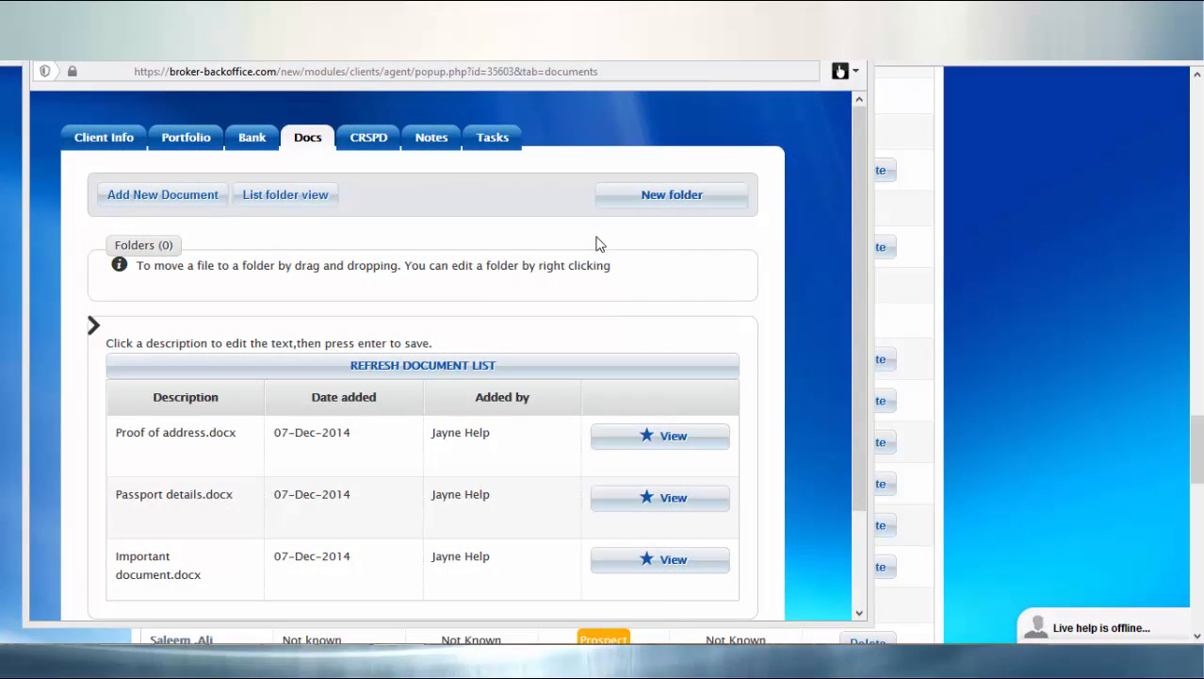
click(378, 141)
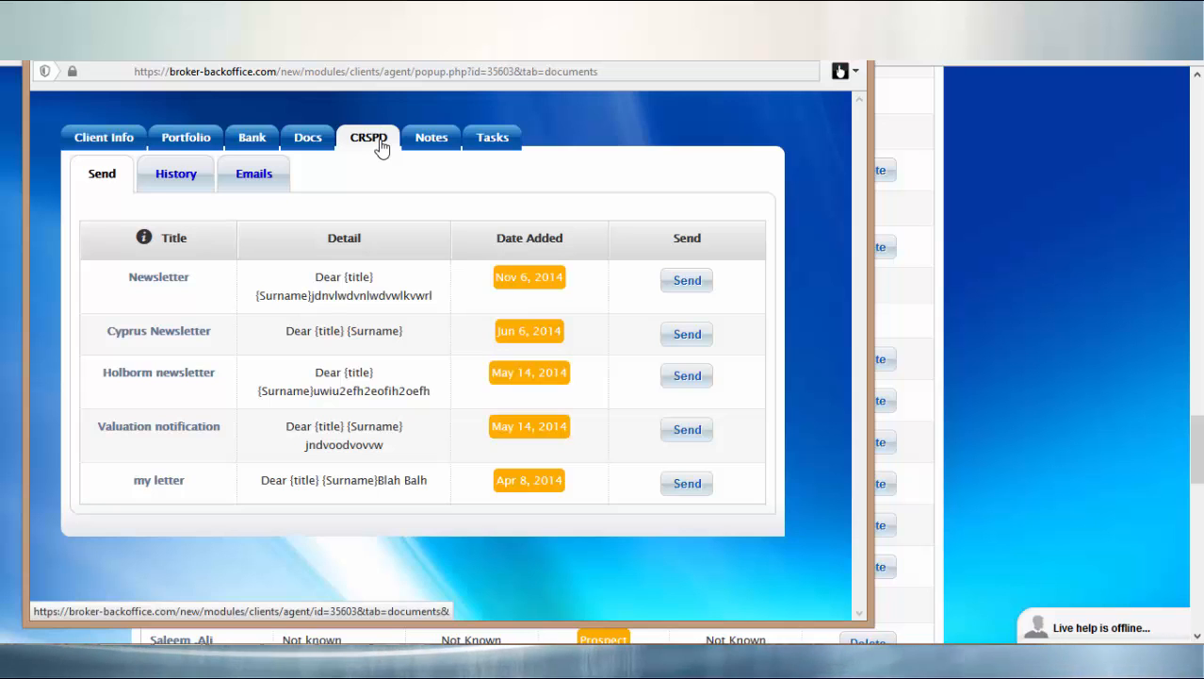
Check the CRSPD History and Emails sub-tabs, then view the client's Notes with its 06 Dec 2014 note.
click(375, 151)
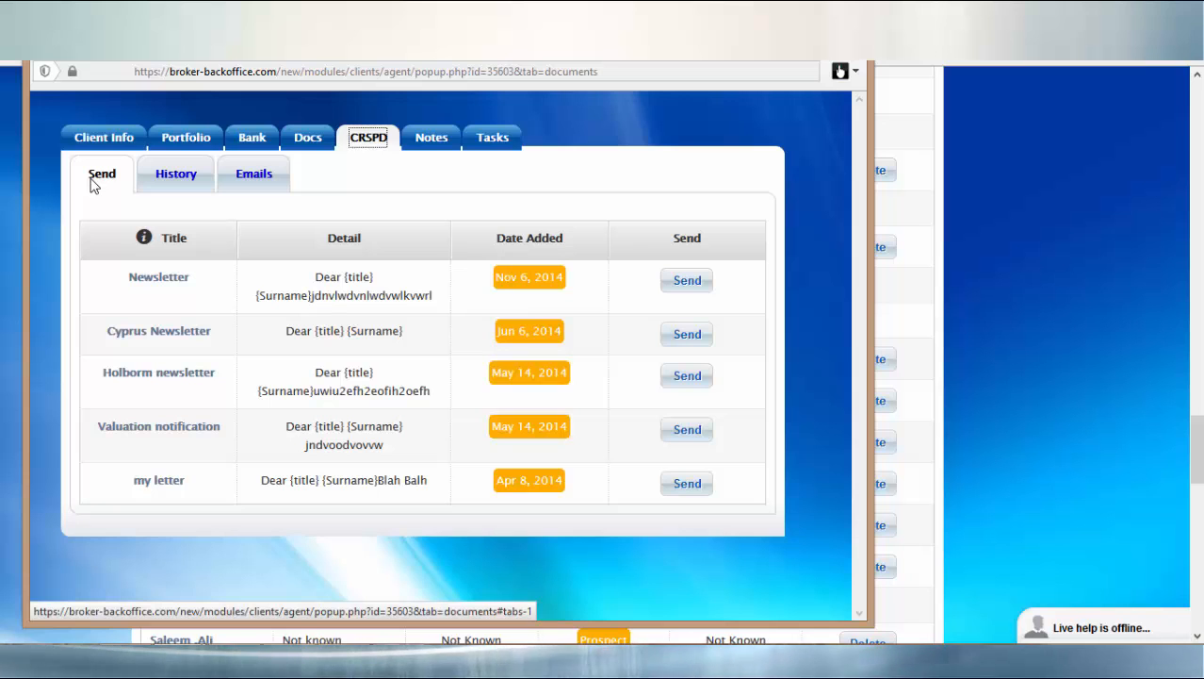
click(175, 176)
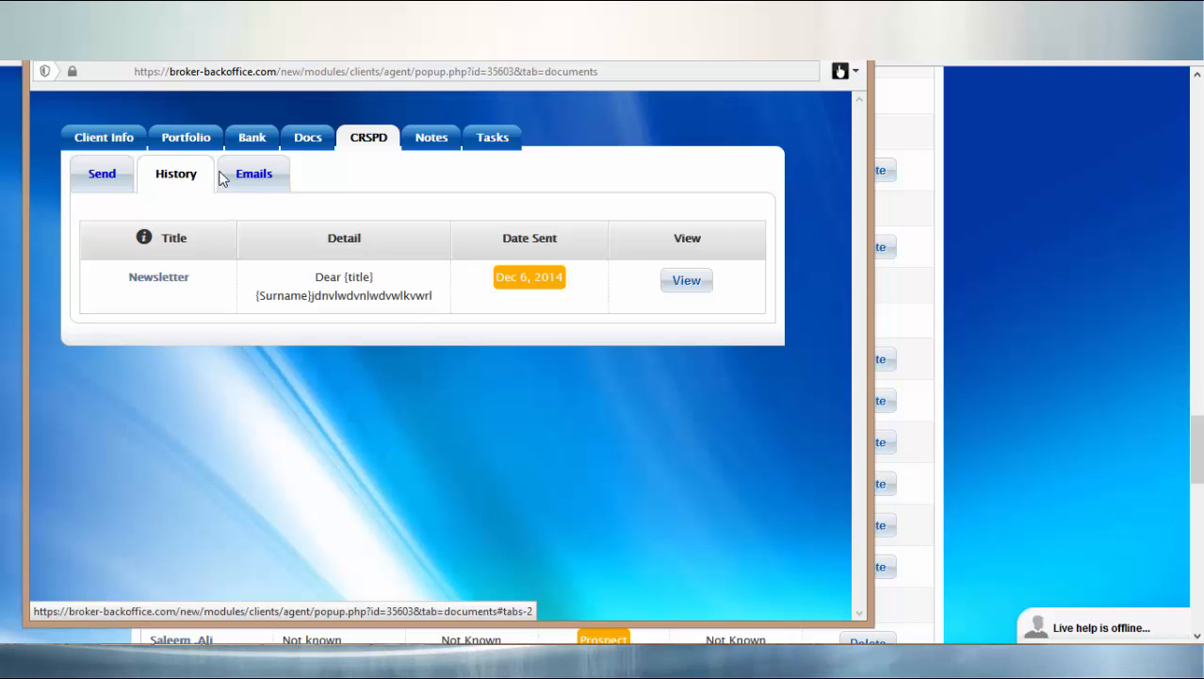
click(247, 181)
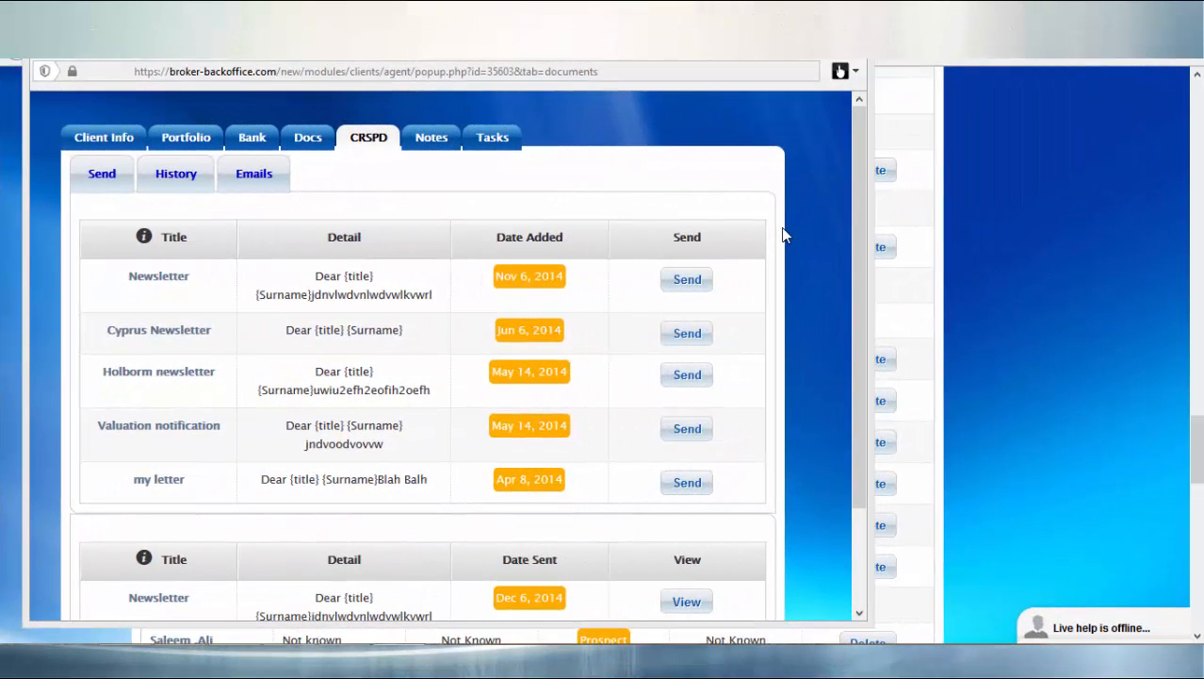
click(433, 138)
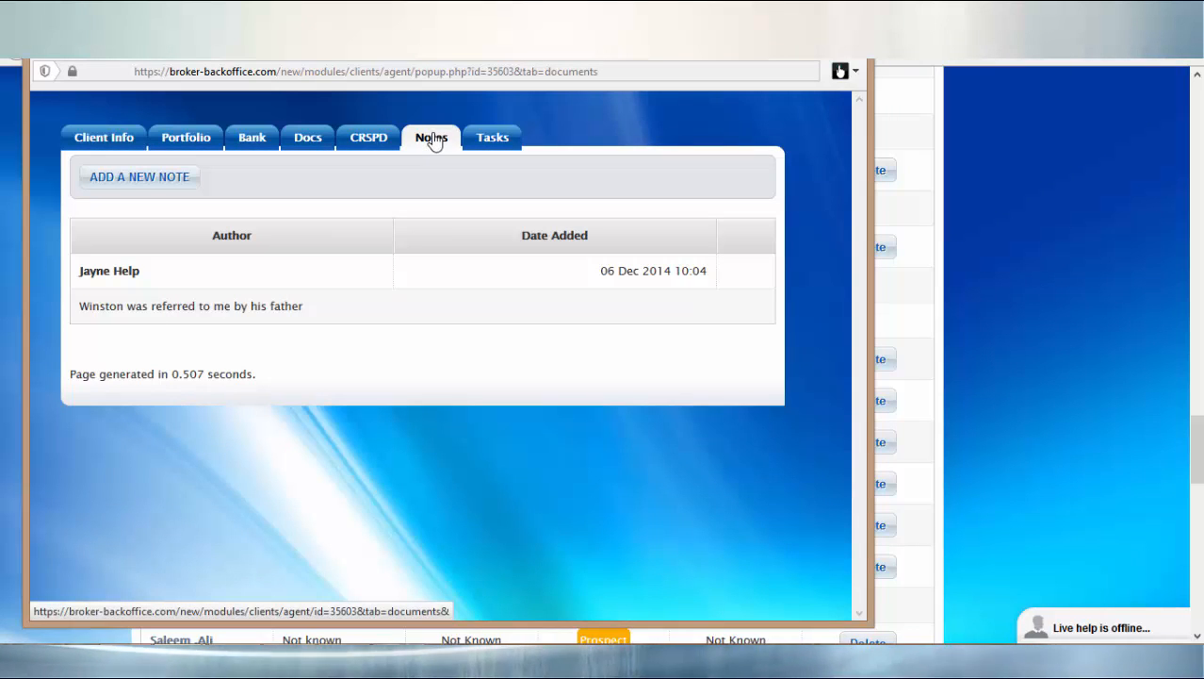
Start a new note, glance at the client's Tasks, then open a blank Add Contact form.
click(154, 180)
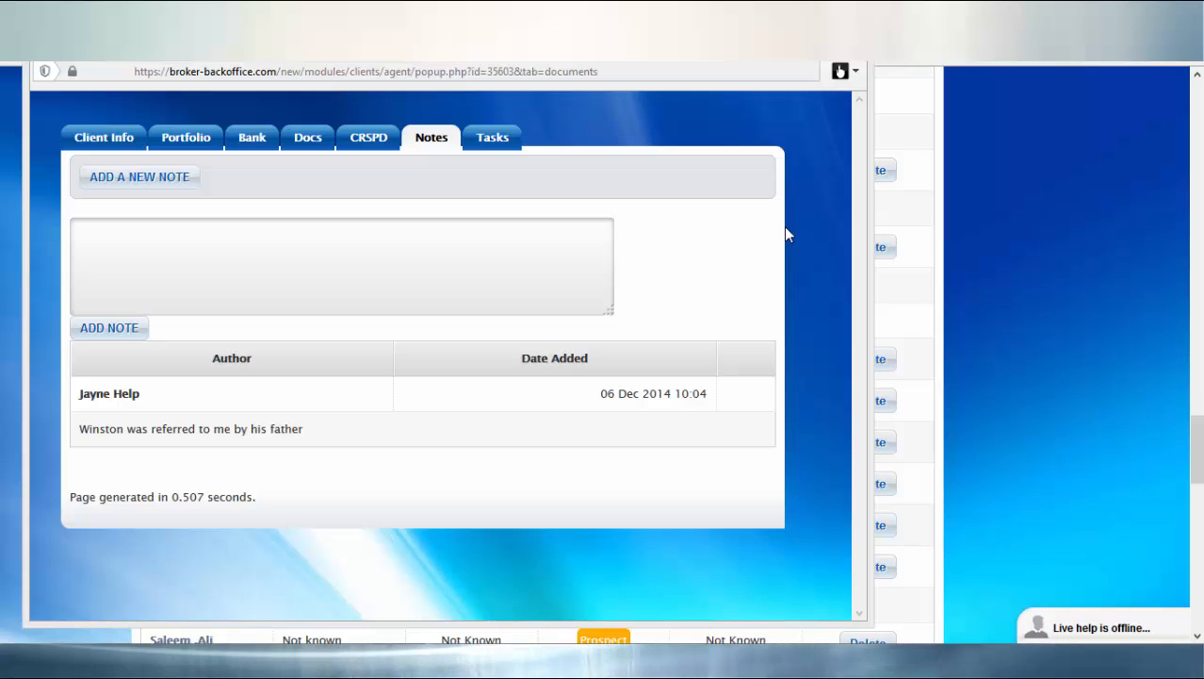
click(493, 139)
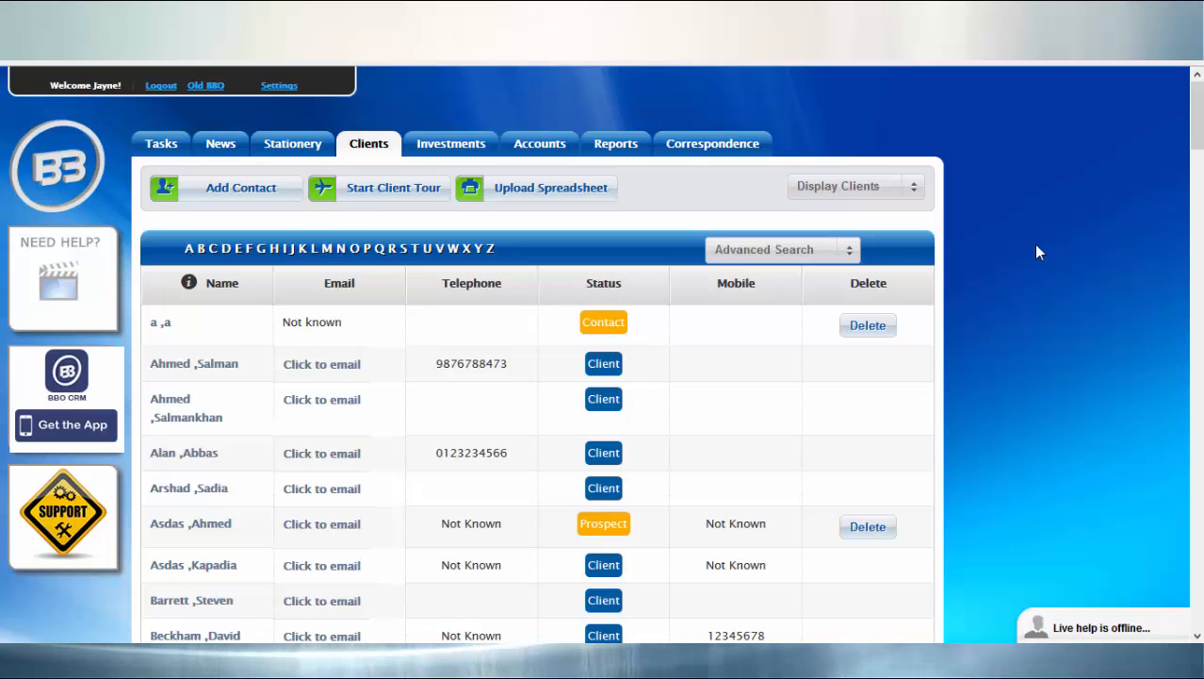
click(253, 194)
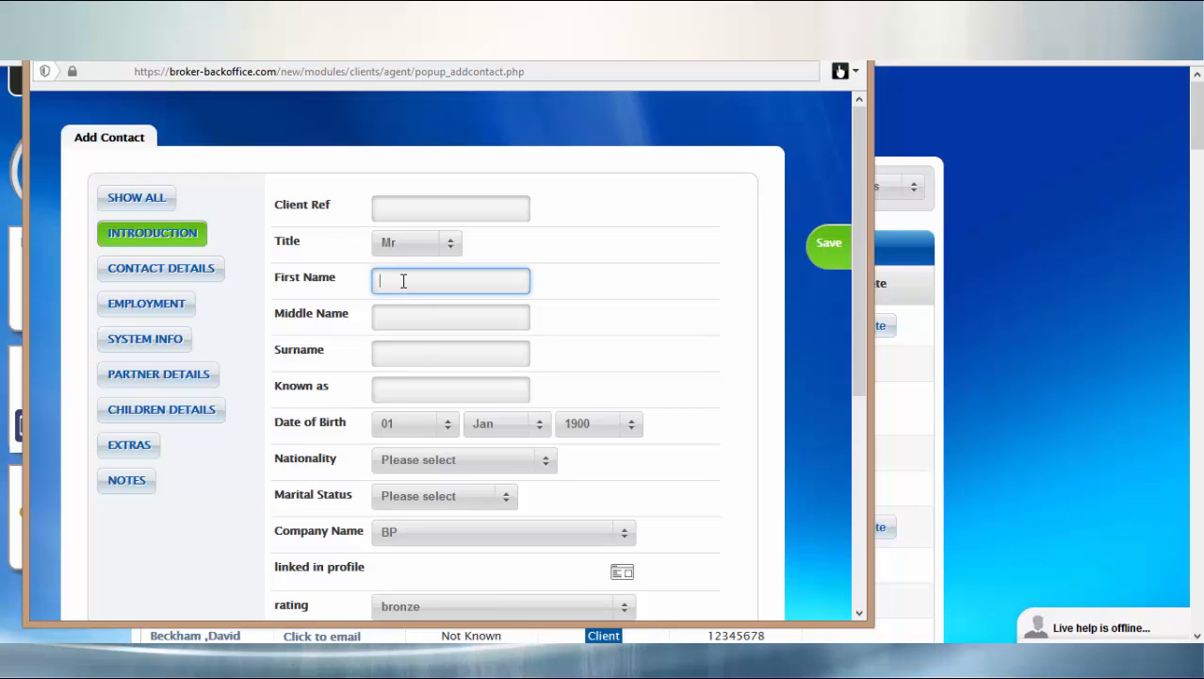
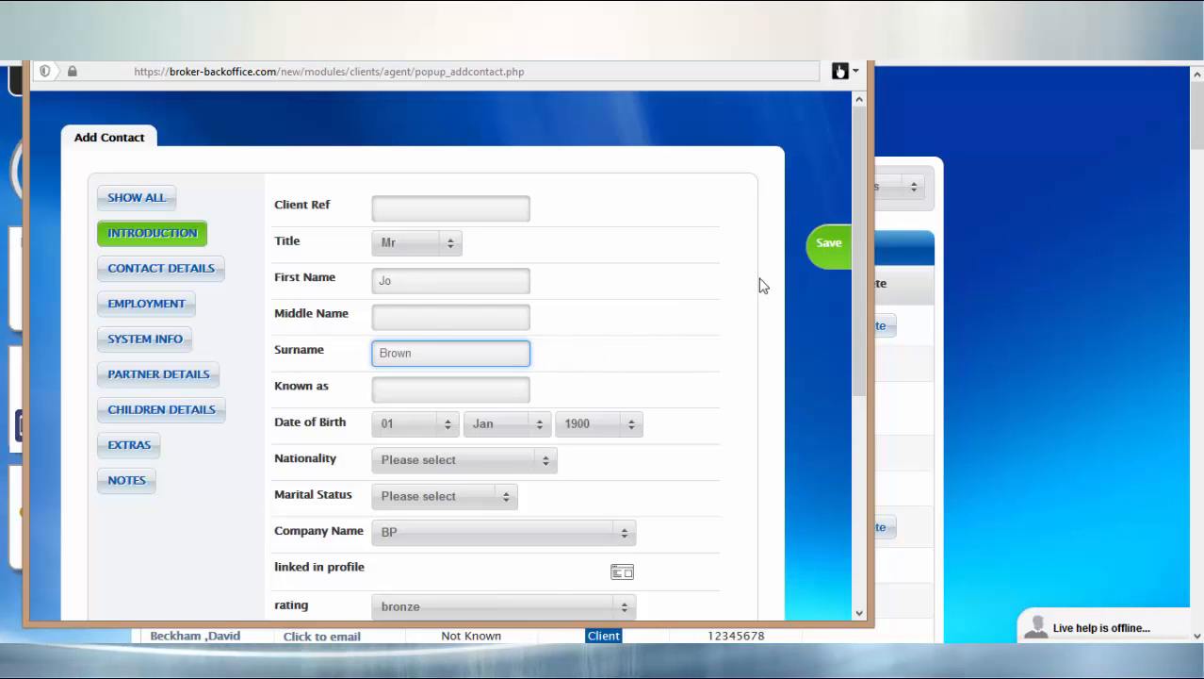
Enter the new contact's first name and surname, save, and return to the Clients list.
click(830, 257)
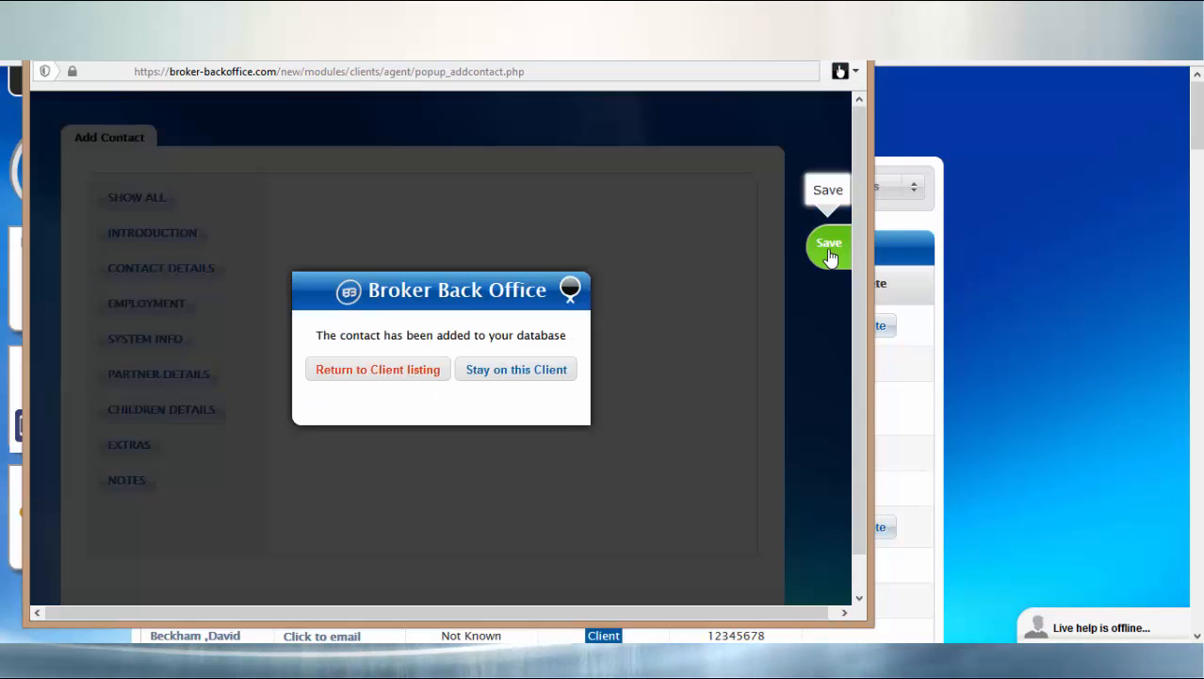
click(423, 386)
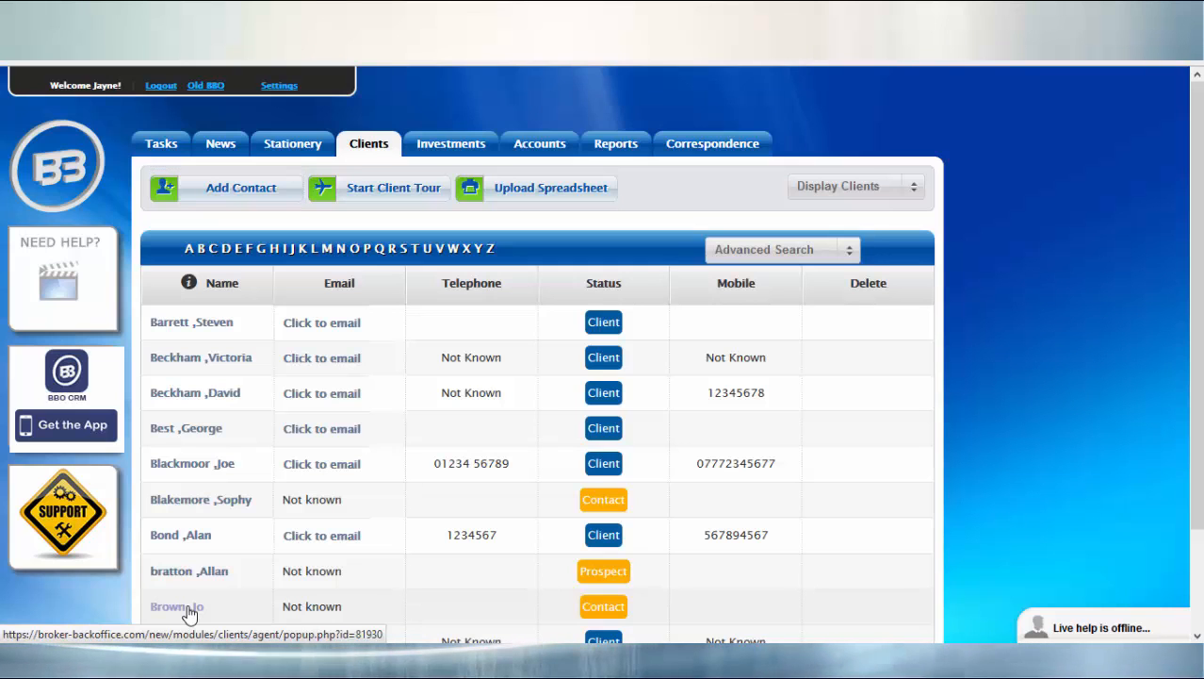
Open the newly added contact's record from the Clients list, then open the Upload Excel window.
click(188, 609)
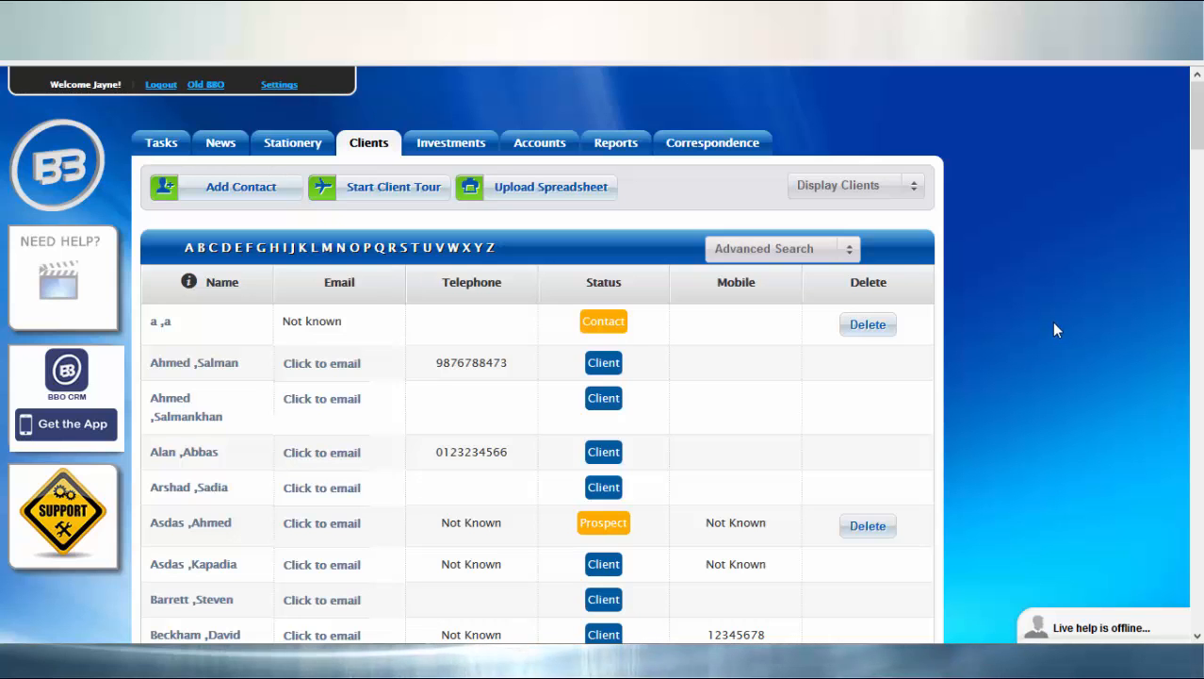
click(564, 188)
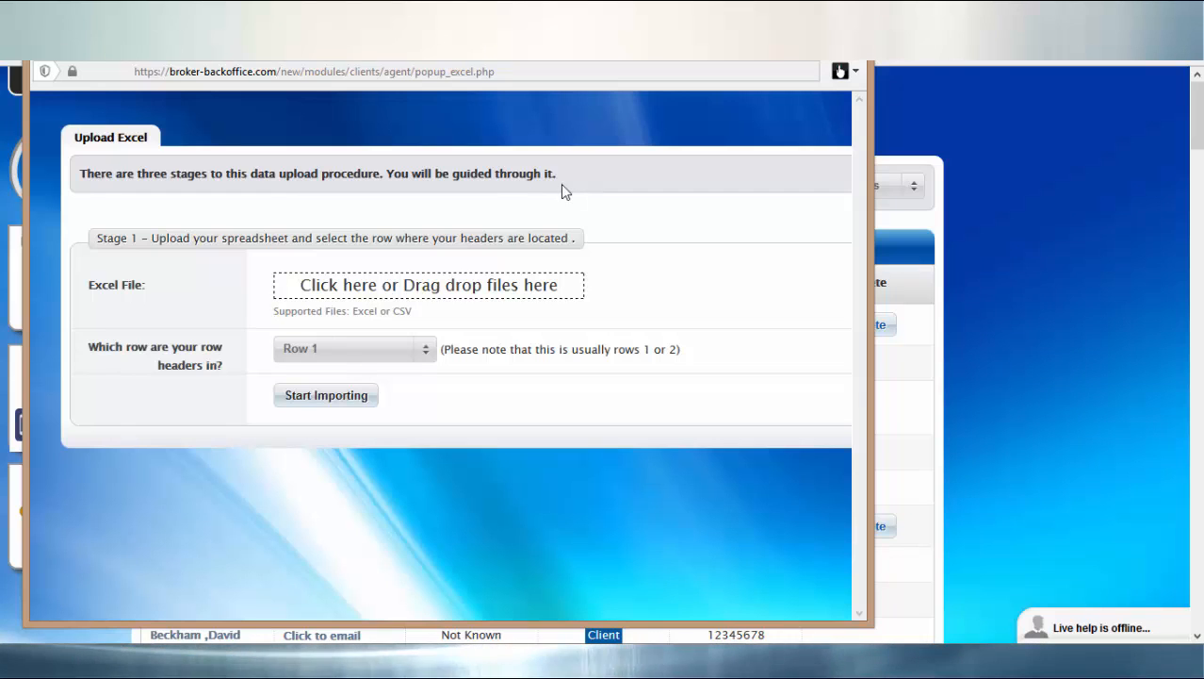
Upload client information4.xlsx with headers in Row 1 and start importing to Stage 2.
click(356, 292)
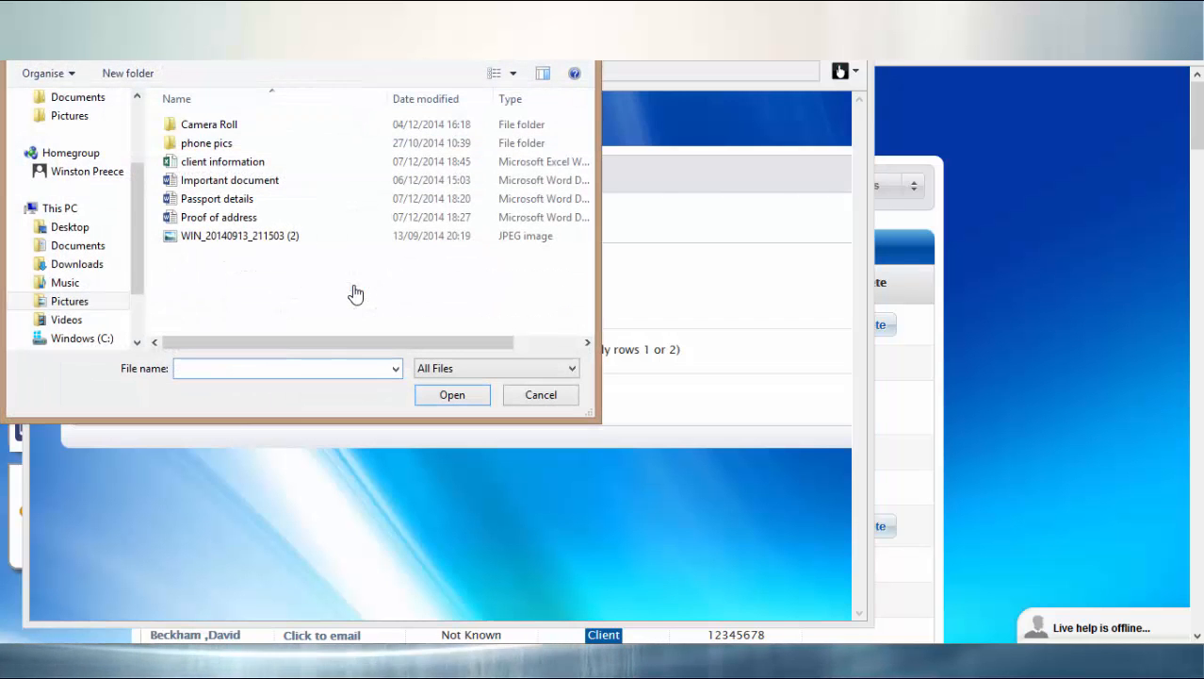
click(260, 168)
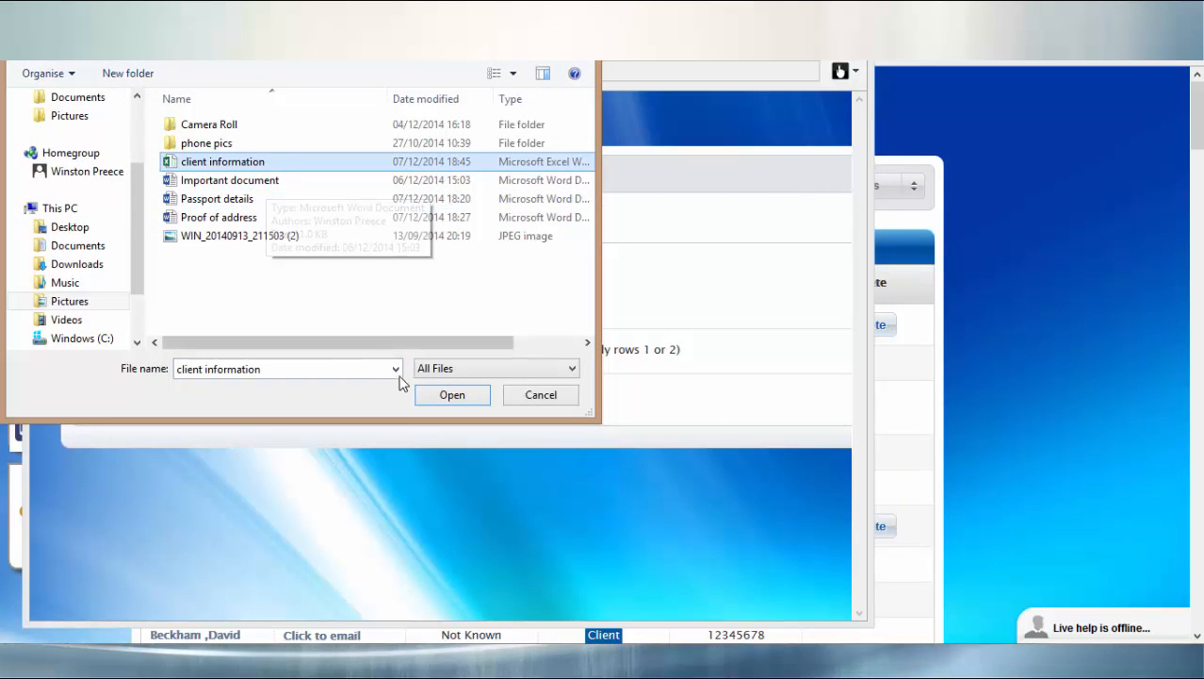
click(439, 396)
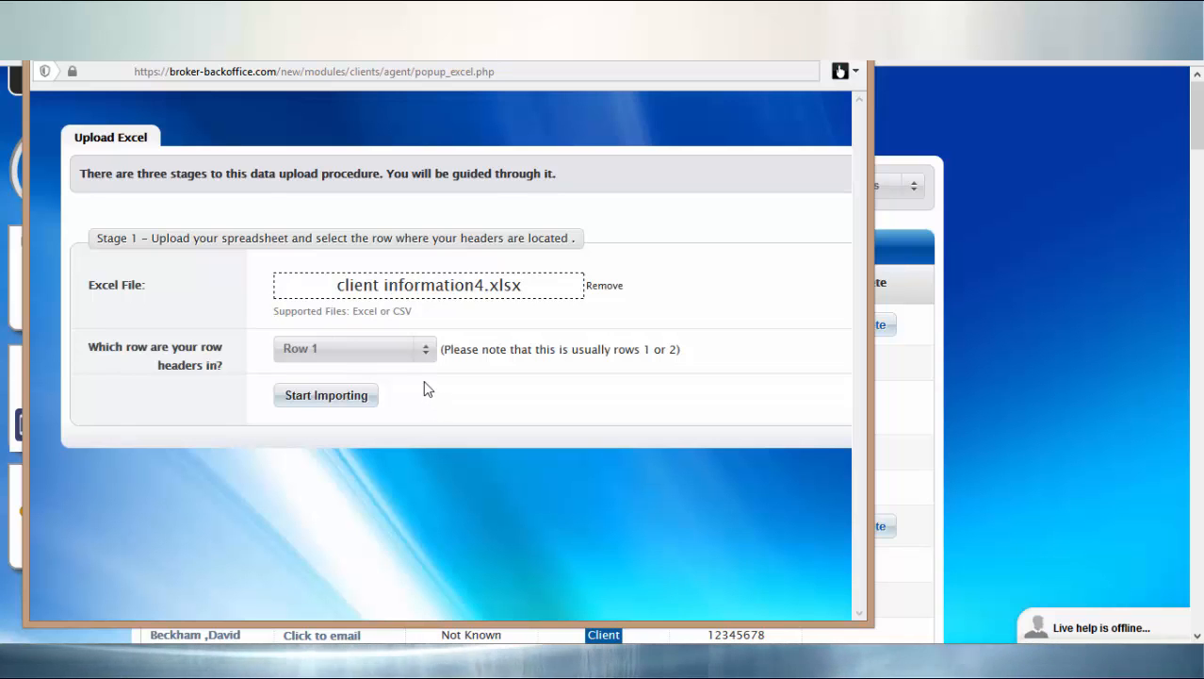
click(393, 353)
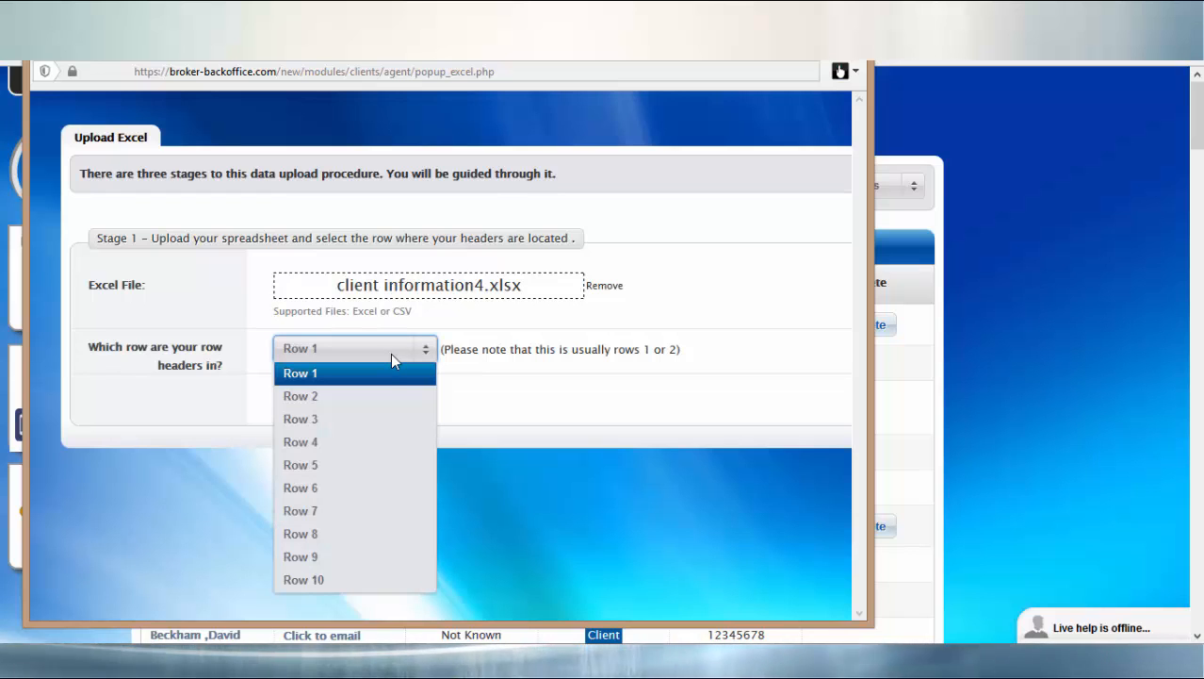
click(384, 376)
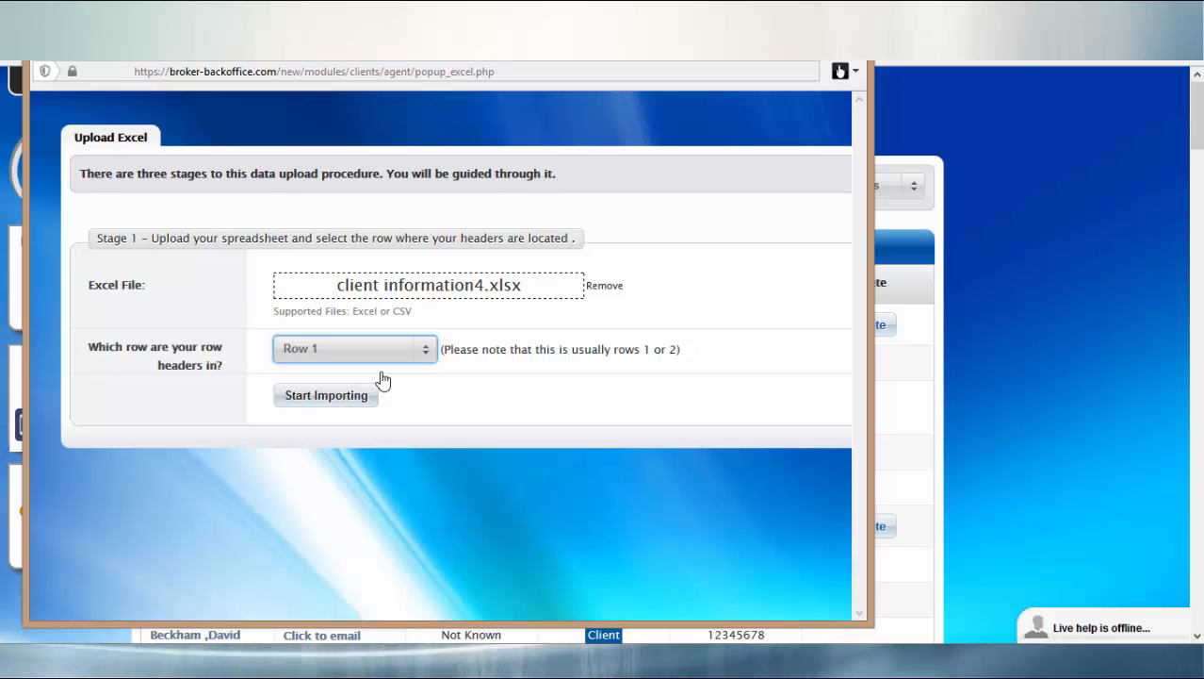
click(368, 395)
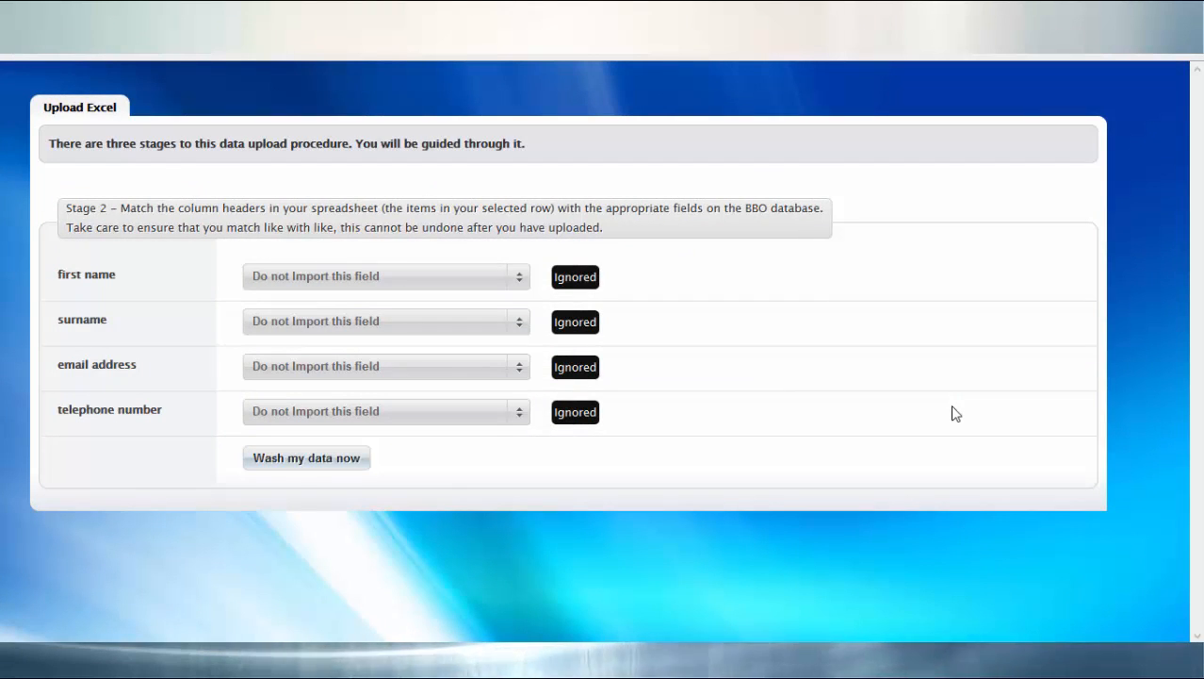
Map the four spreadsheet columns to Firstname, Surname, Email Address and Telephone.
click(517, 275)
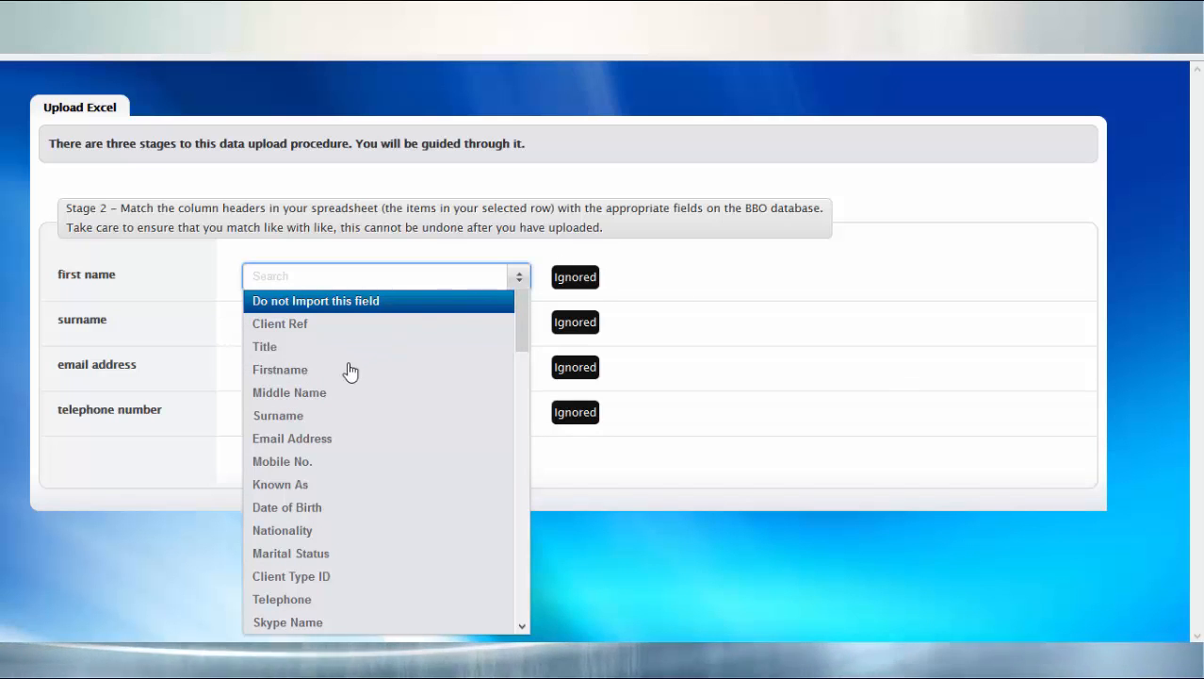
click(350, 369)
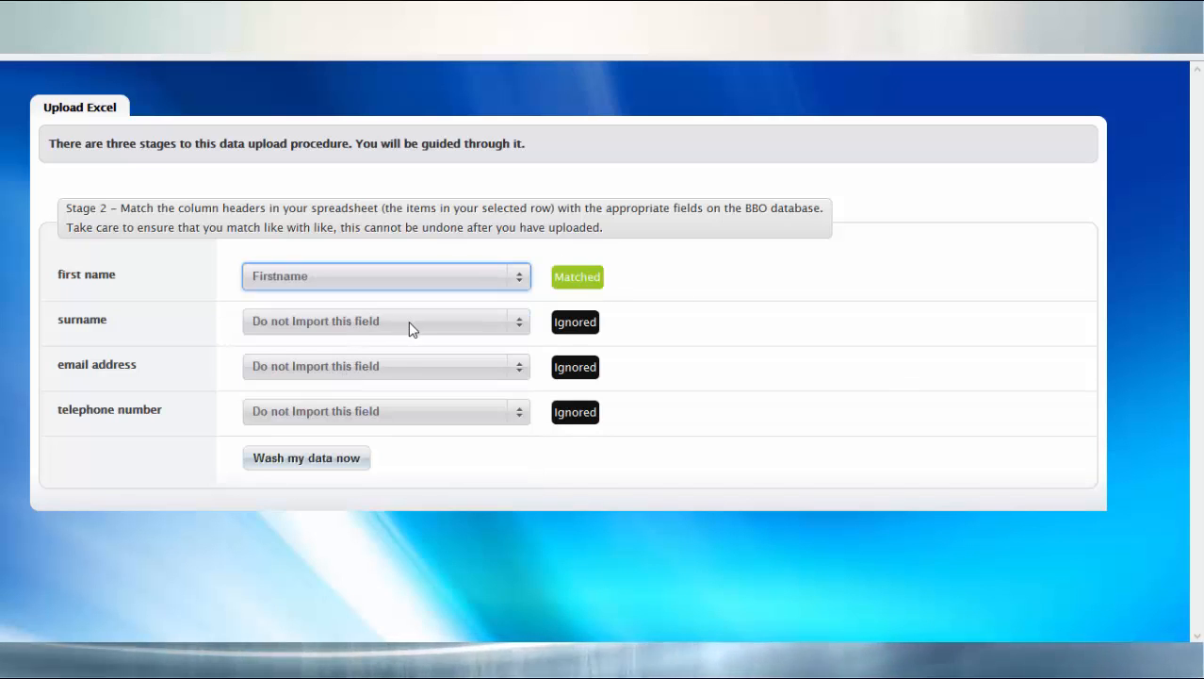
click(408, 322)
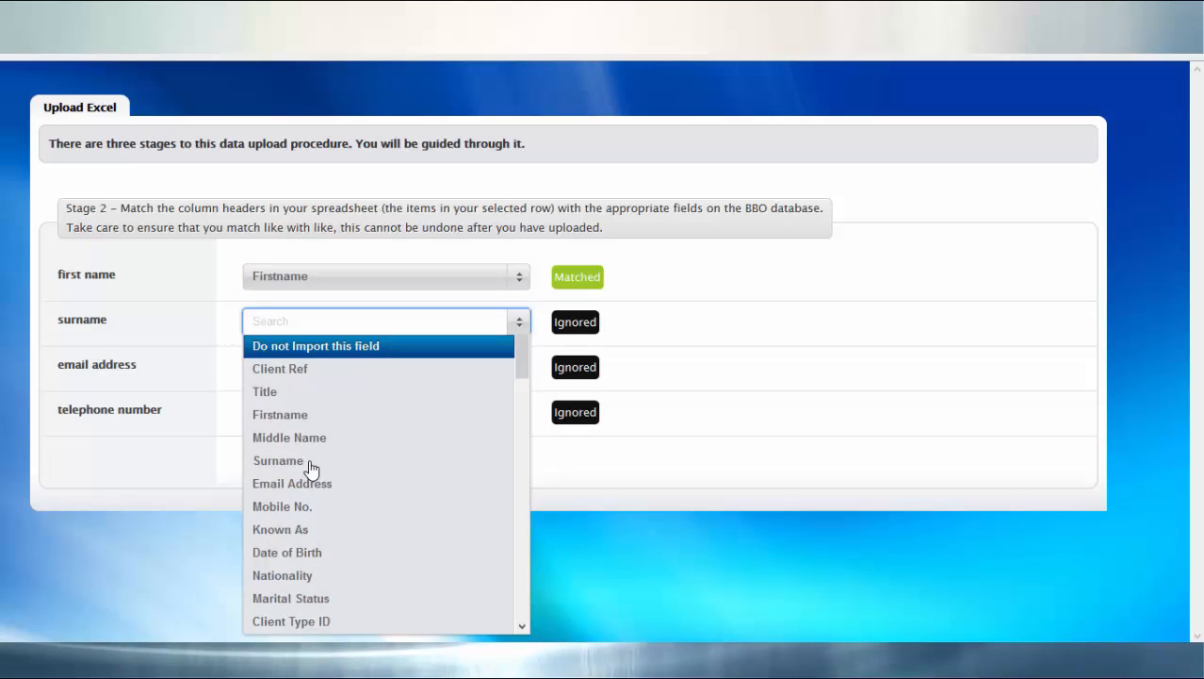
click(311, 461)
click(322, 369)
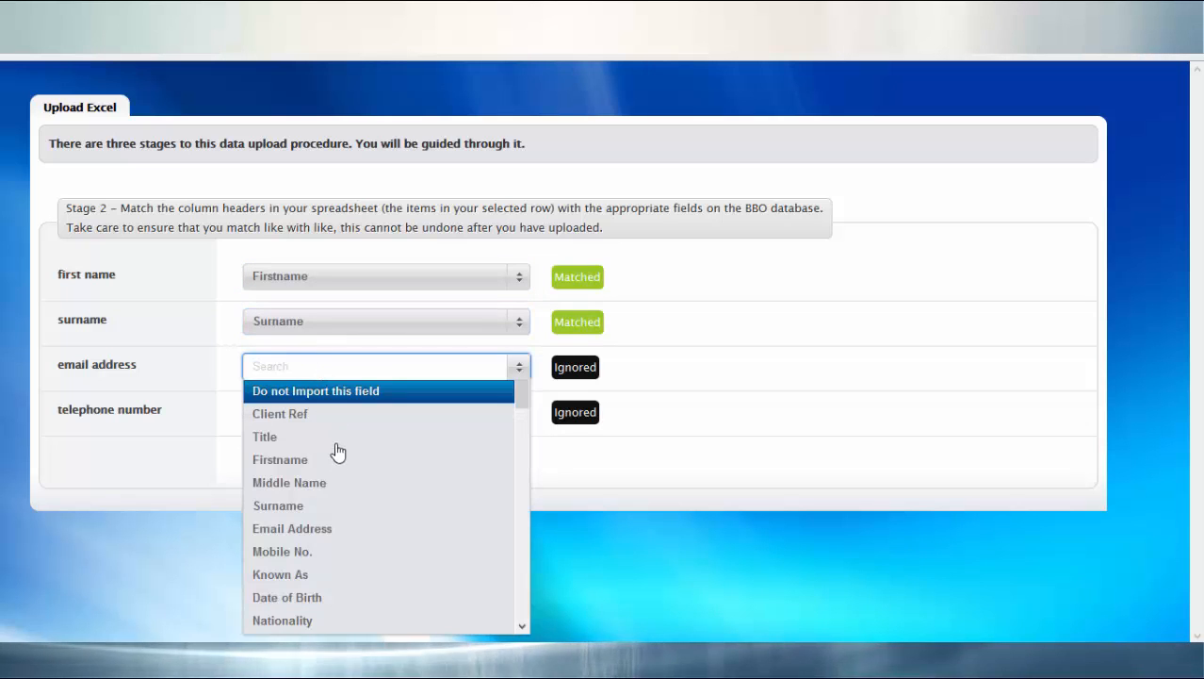
click(317, 529)
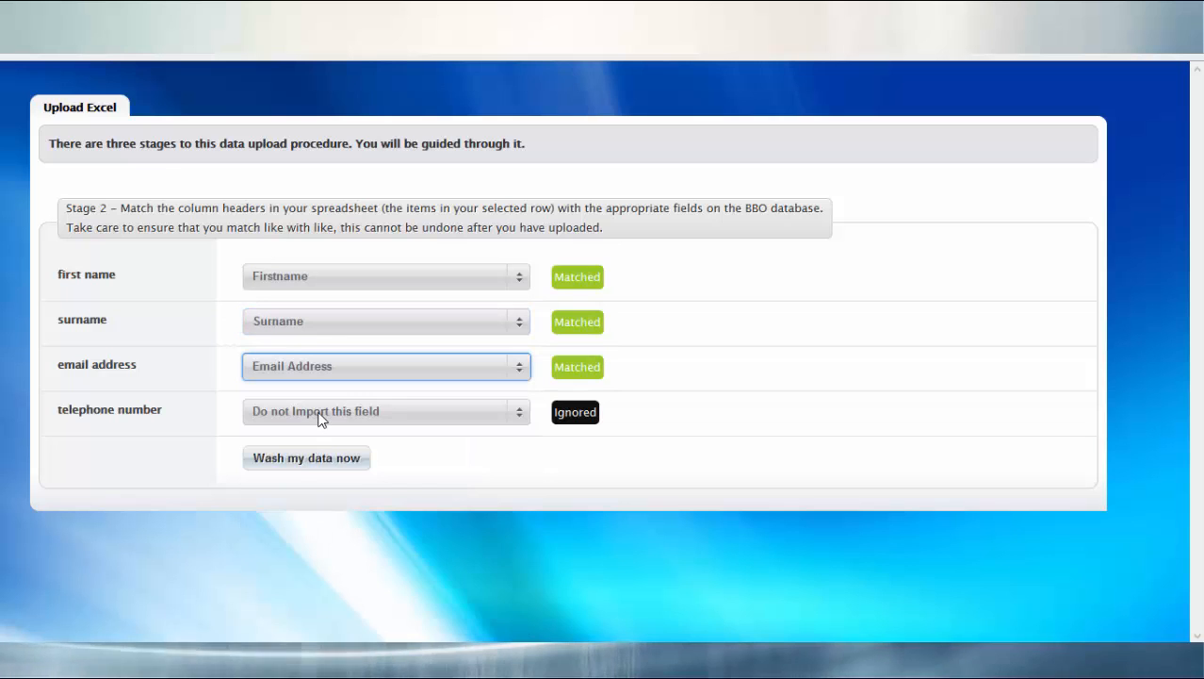
click(319, 418)
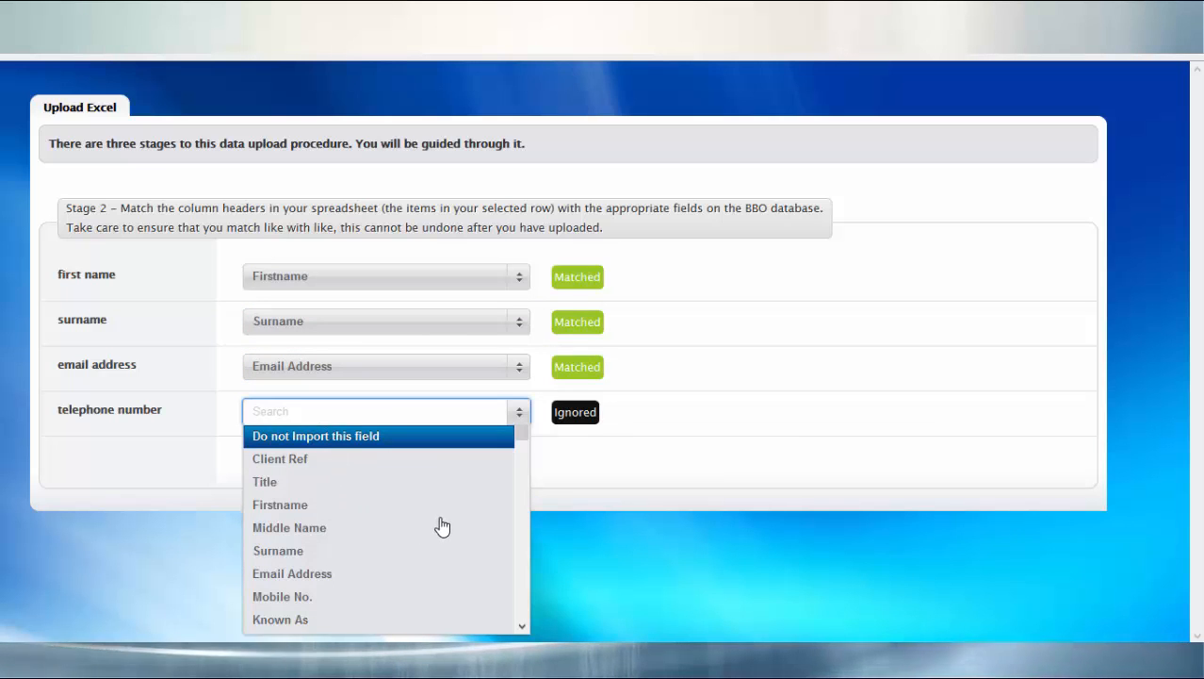
scroll(439, 525, down, 2)
scroll(441, 525, down, 3)
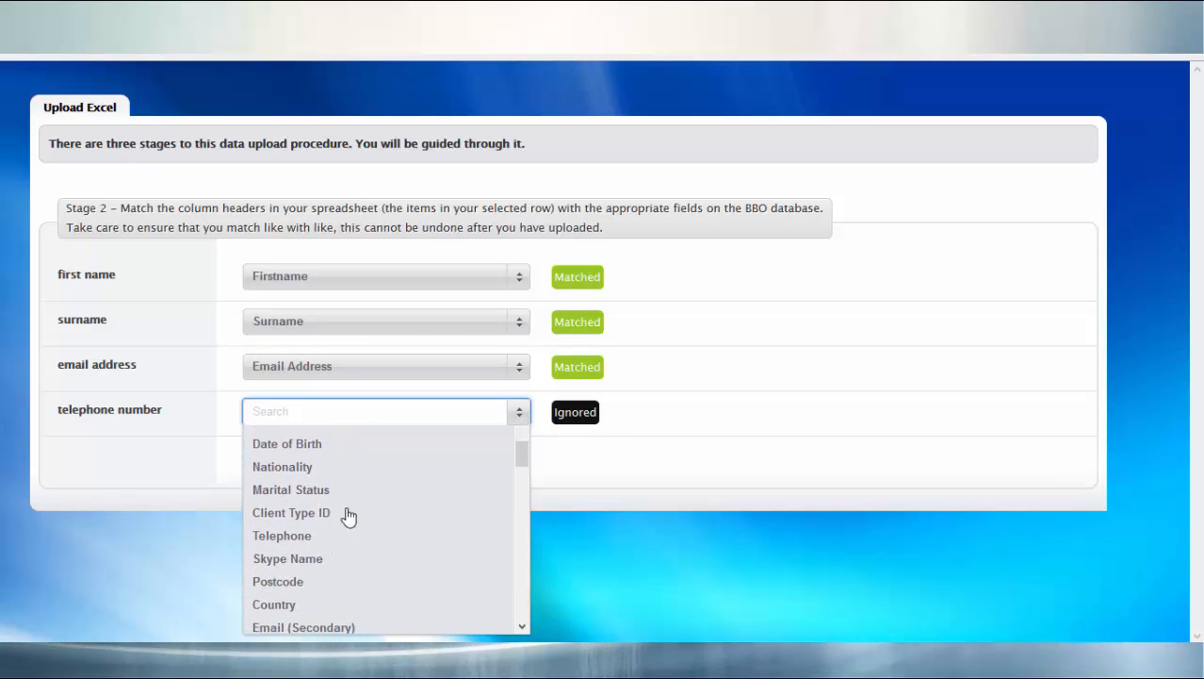
click(312, 539)
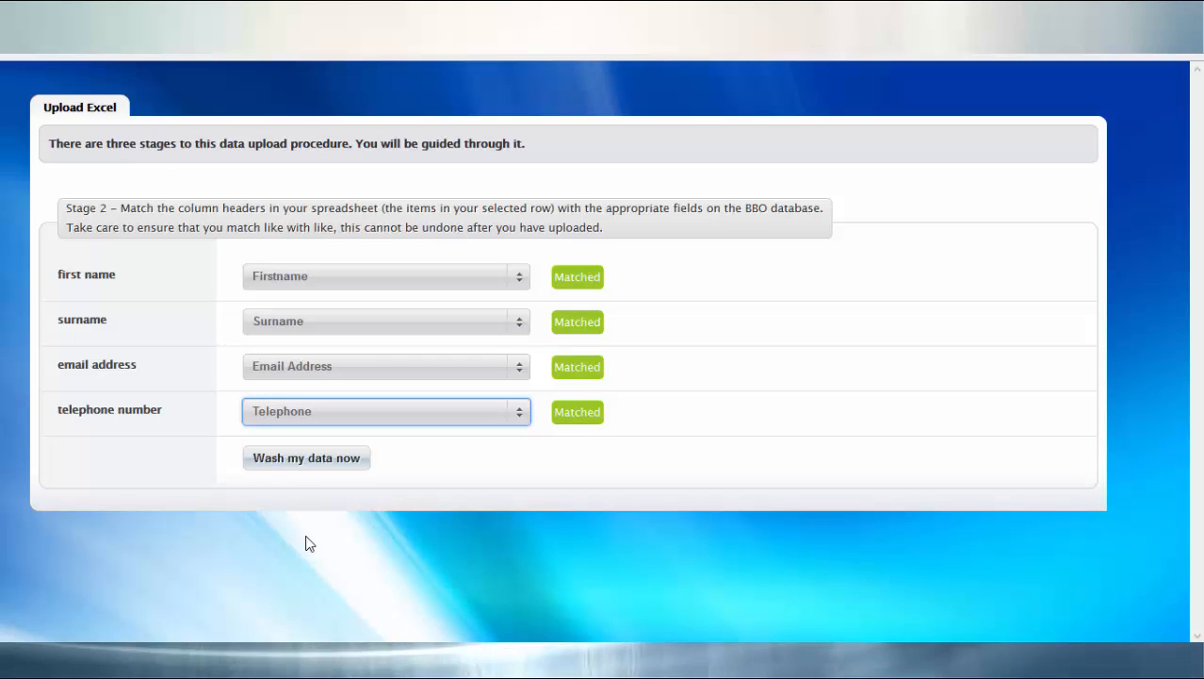
Run Wash my data now, flagging three uploaded contacts as duplicates of existing entries.
click(333, 461)
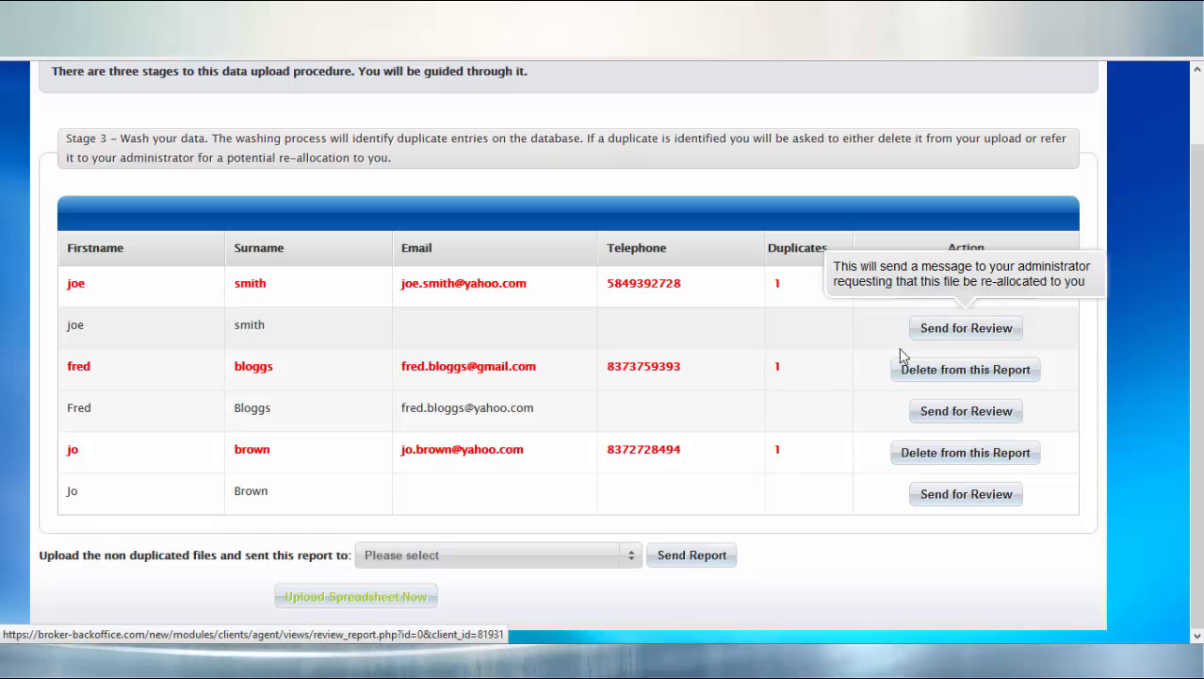
Open the Please select recipient dropdown on the duplicate report.
click(630, 564)
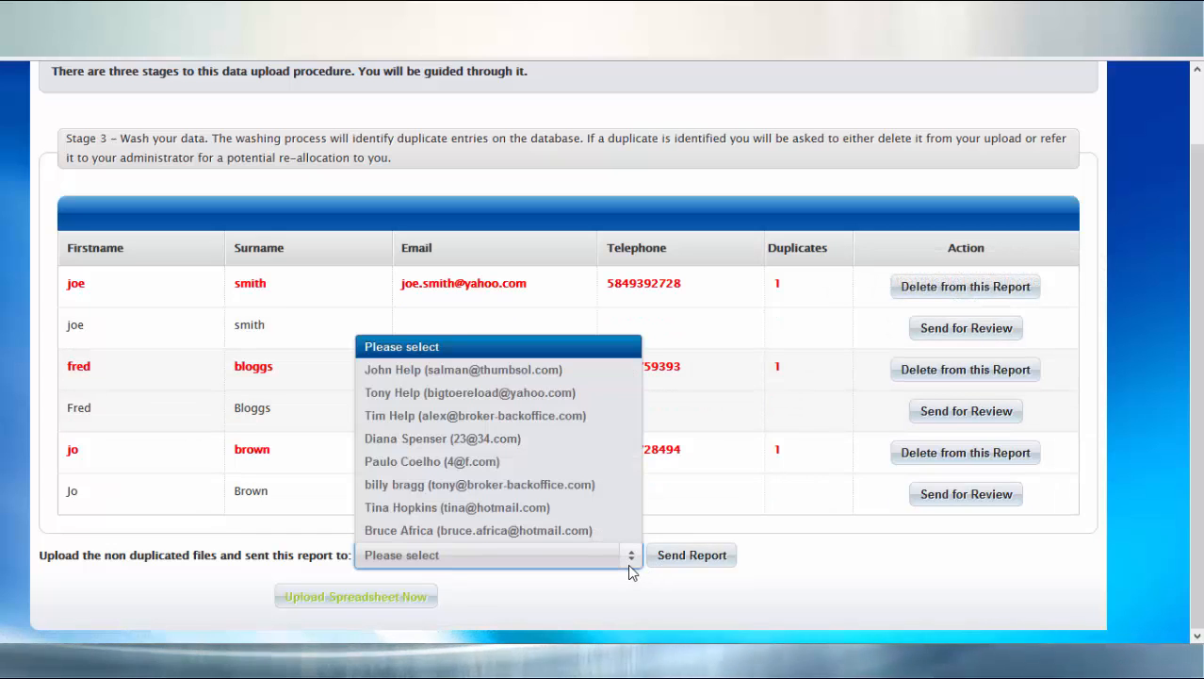